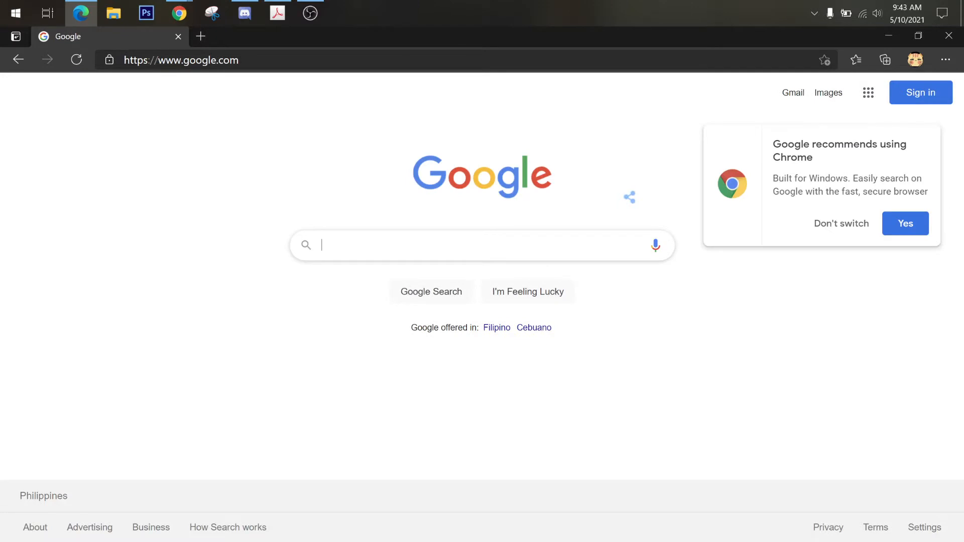
Search Google for "dev c++ download" and download the Dev-C++ installer from the orwelldevcpp project on SourceForge.
type("dev")
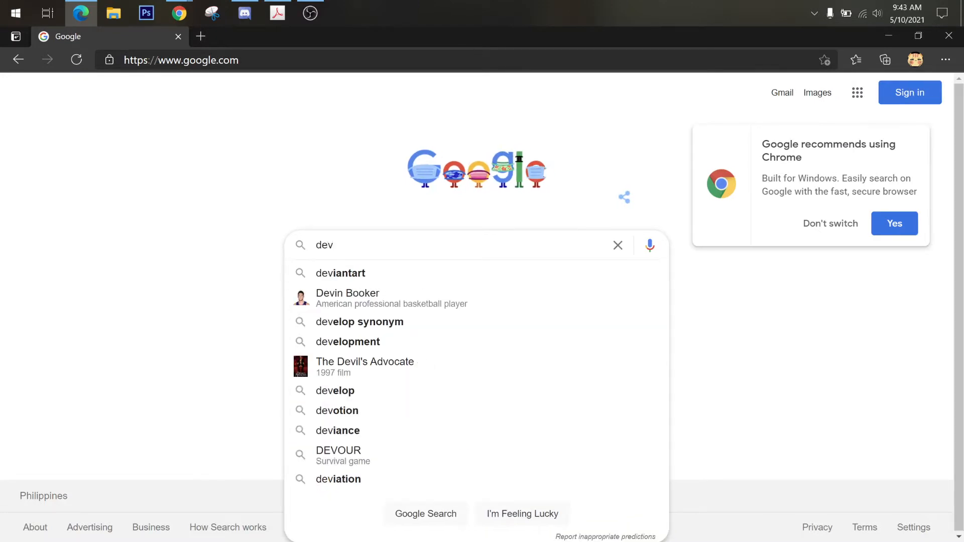
type(" c")
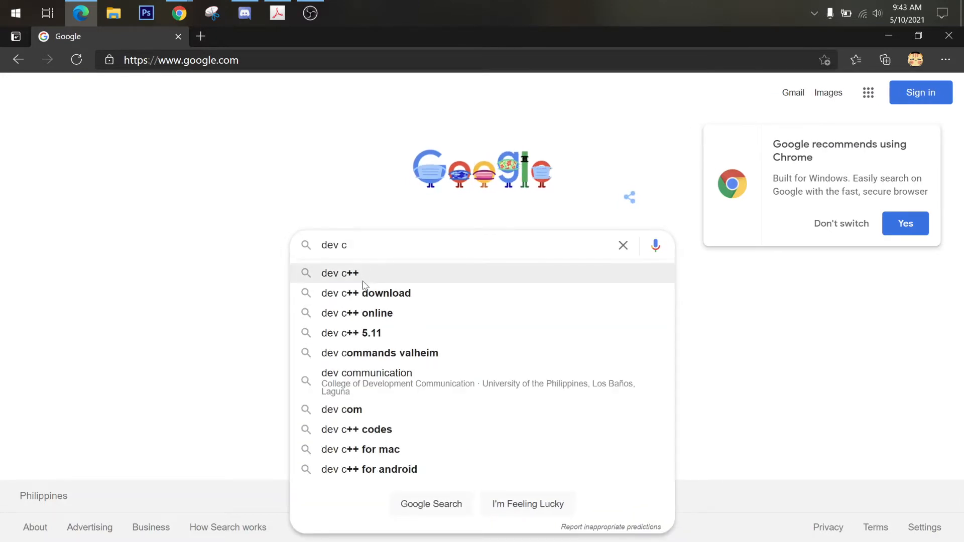
left_click(367, 294)
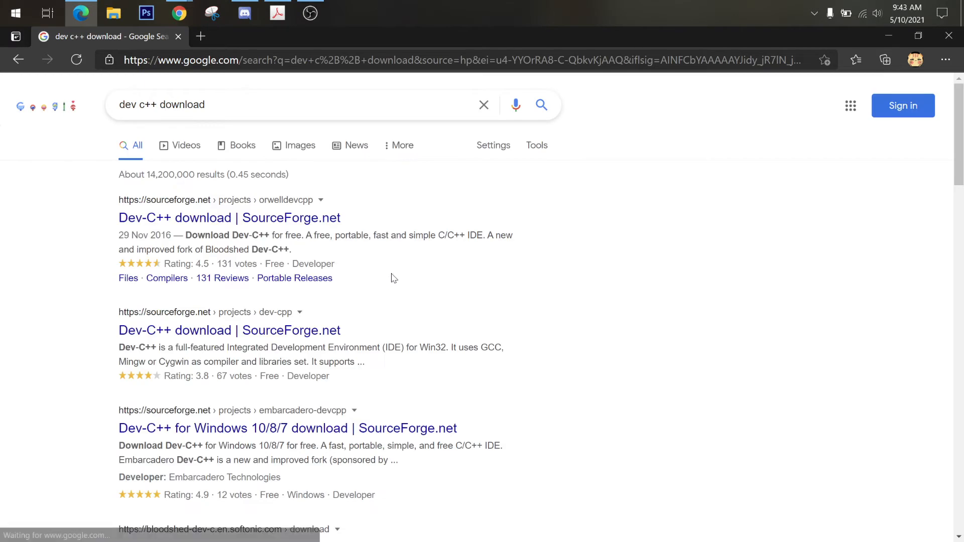
left_click(287, 218)
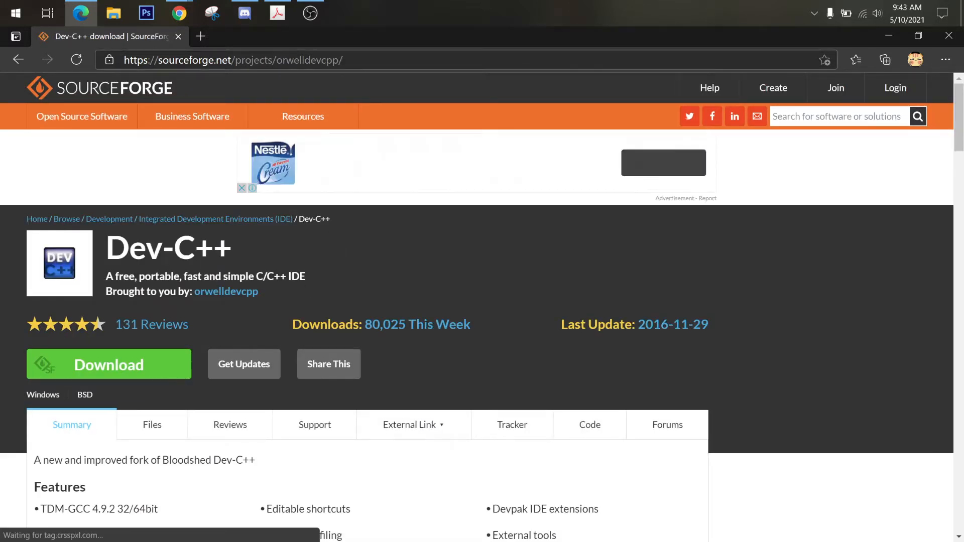
left_click(97, 362)
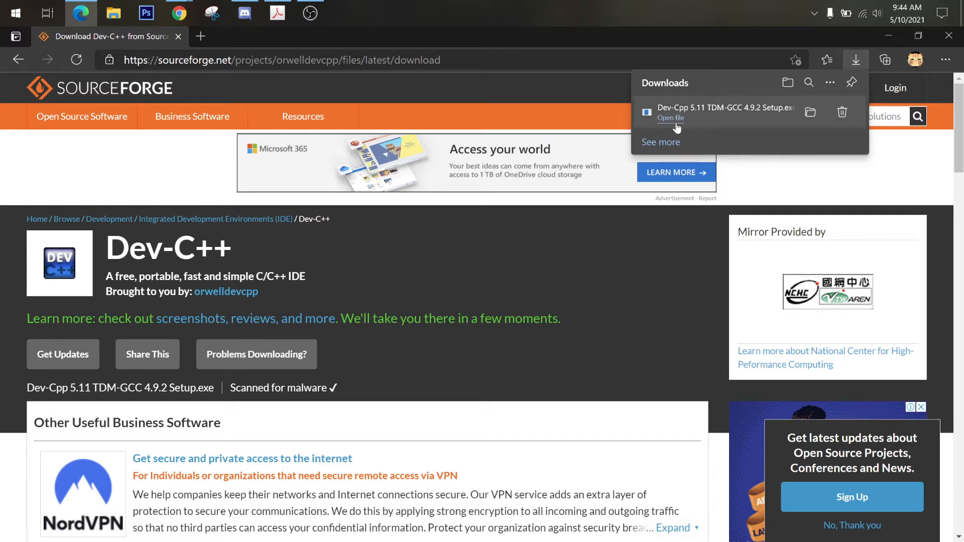
Run the downloaded Dev-C++ 5.11 setup in English, accept the license, and install all components into C:\Program Files (x86)\Dev-Cpp.
left_click(672, 119)
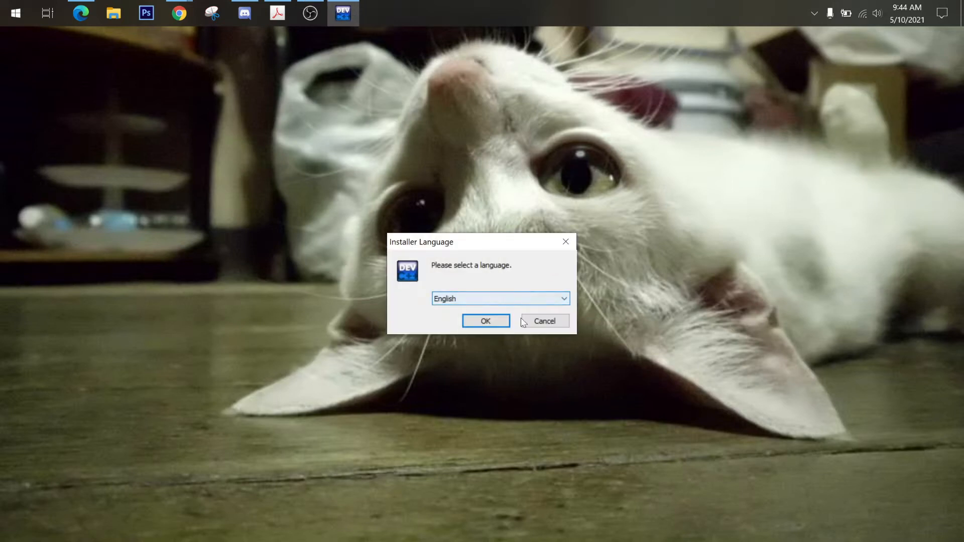
left_click(481, 324)
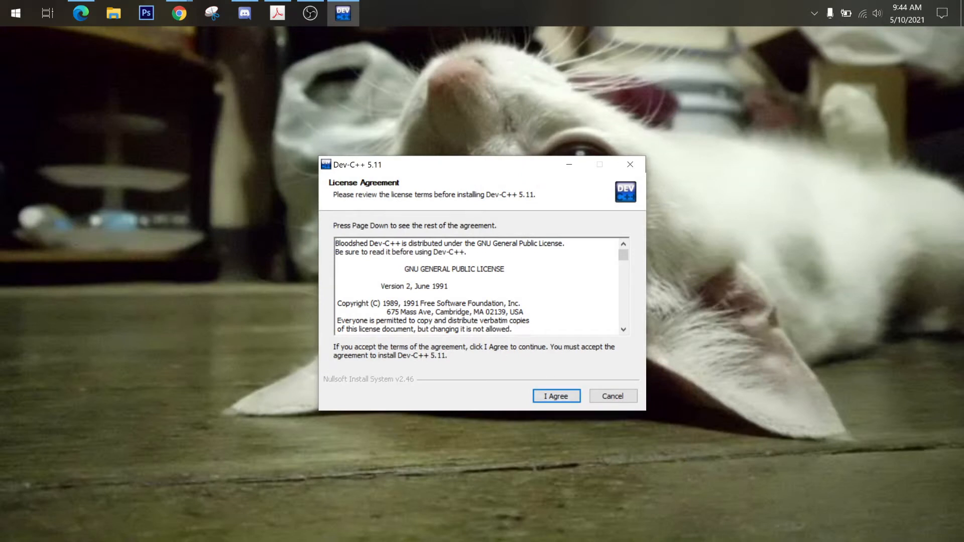
left_click(538, 396)
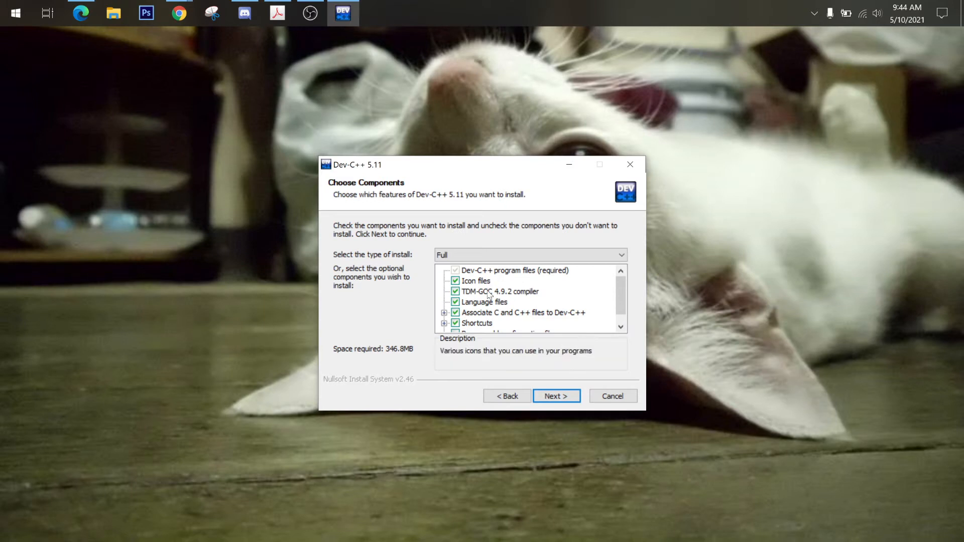
left_click(557, 398)
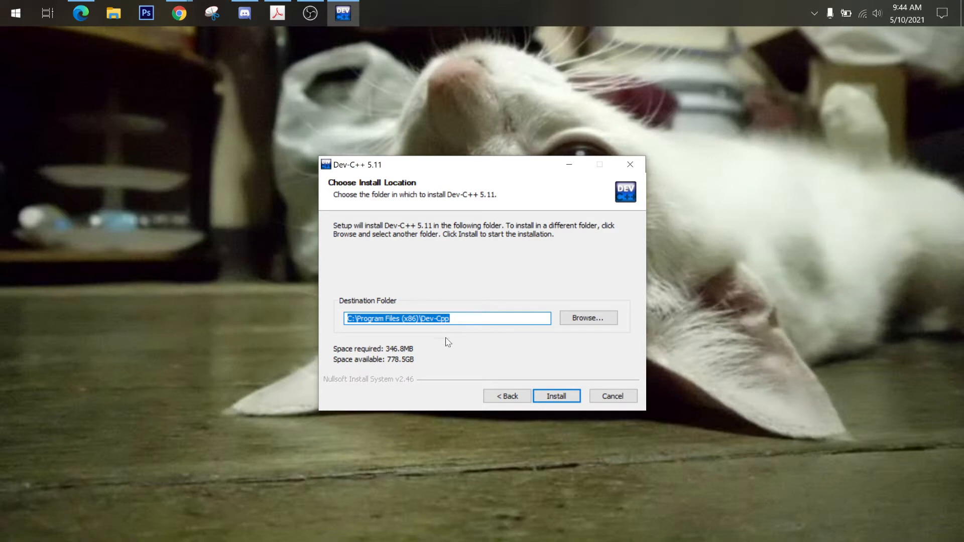
left_click(555, 396)
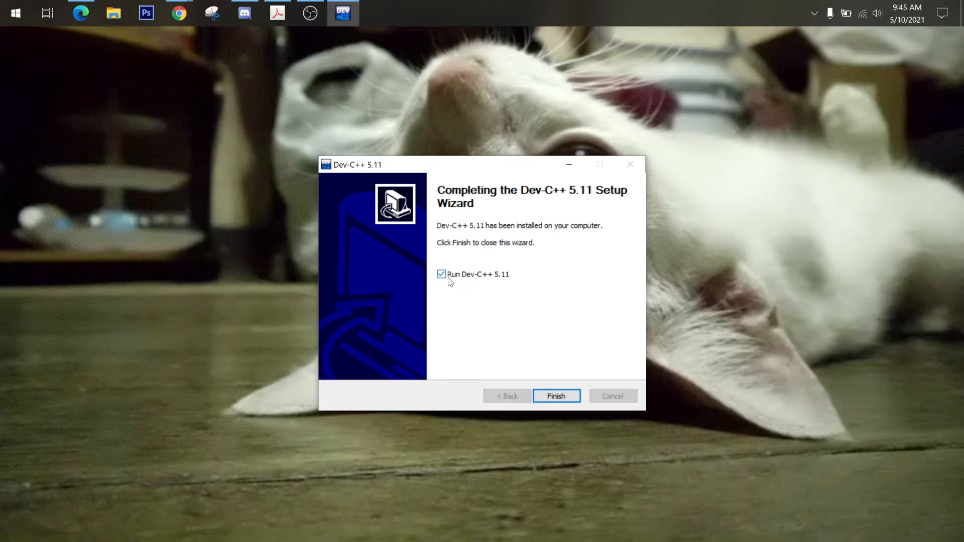
Finish setup with Dev-C++ launching, and complete its first-time configuration with English (Original), Consolas font, Classic Plus colors and New Look icons.
left_click(551, 395)
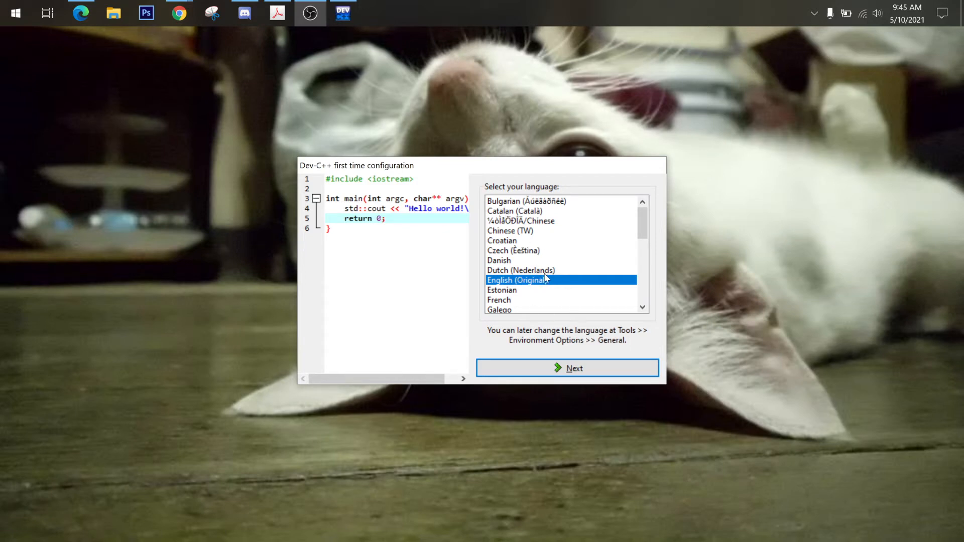
left_click(568, 369)
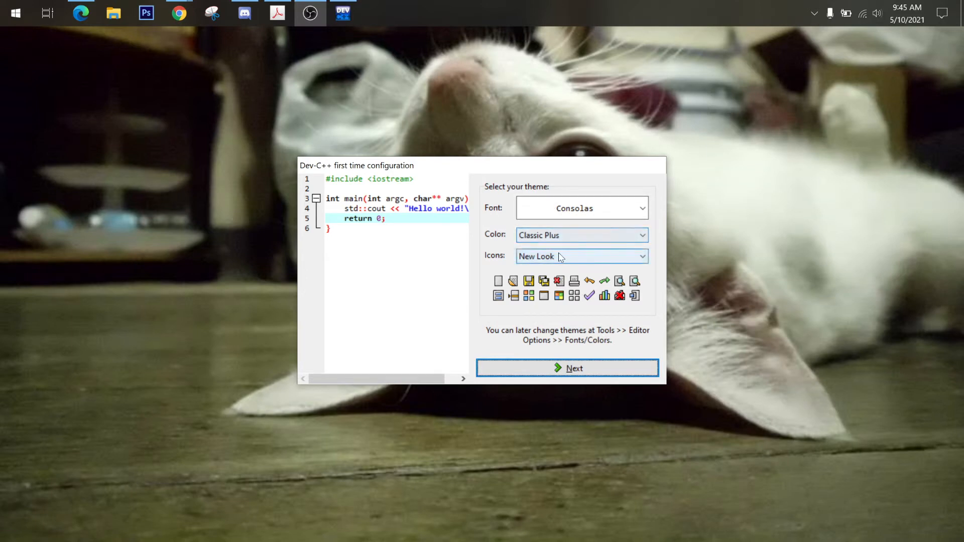
left_click(581, 371)
left_click(598, 368)
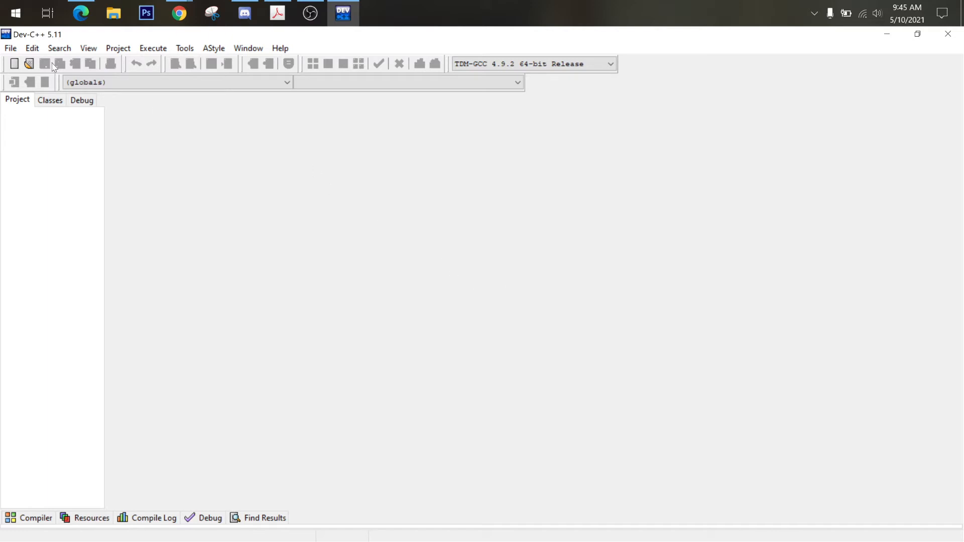
Create a new source file and enlarge the editor text.
left_click(10, 47)
mouse_move(36, 69)
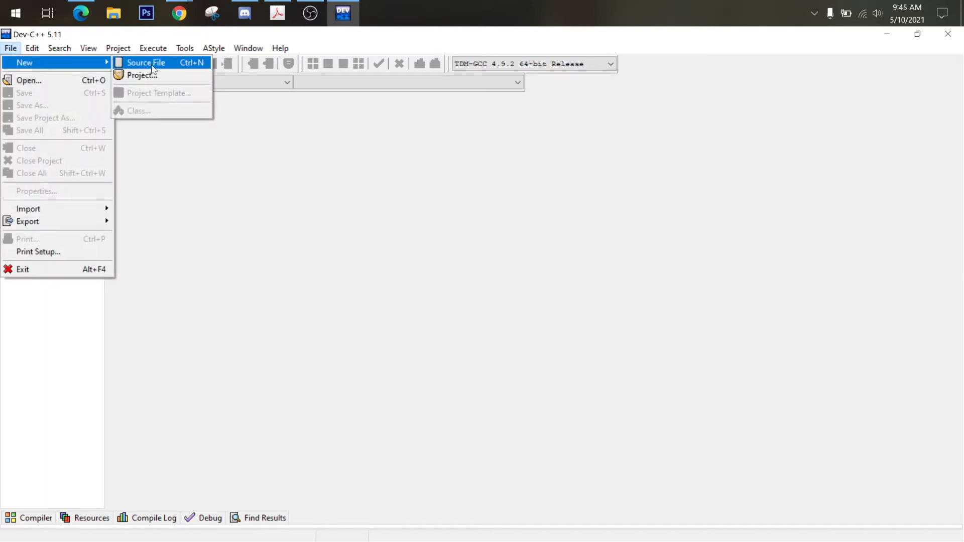
left_click(179, 67)
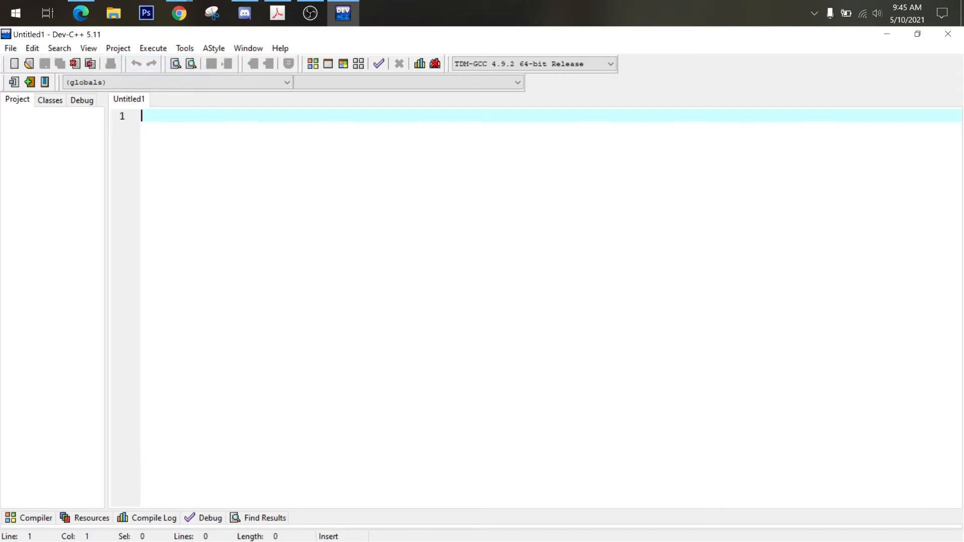
scroll(554, 308, "up", 5)
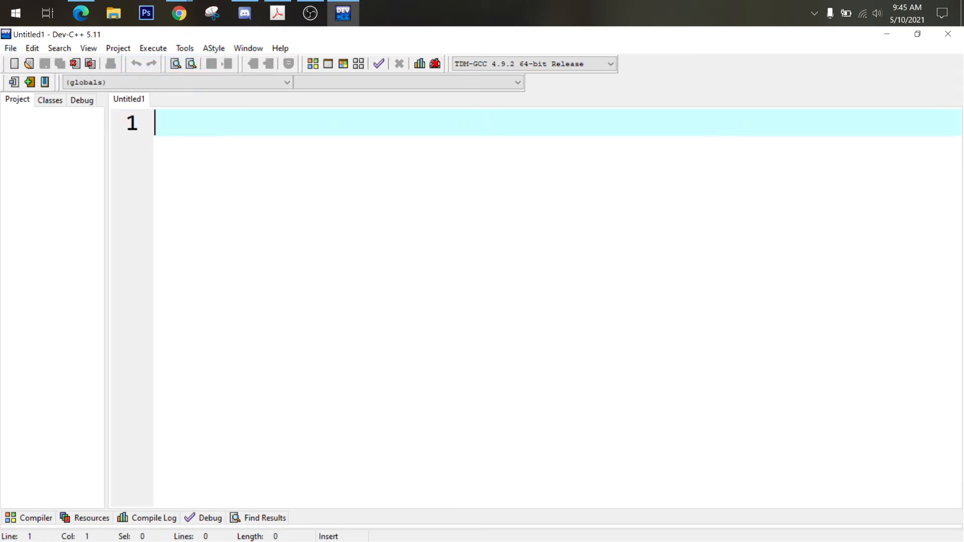
scroll(554, 307, "up", 4)
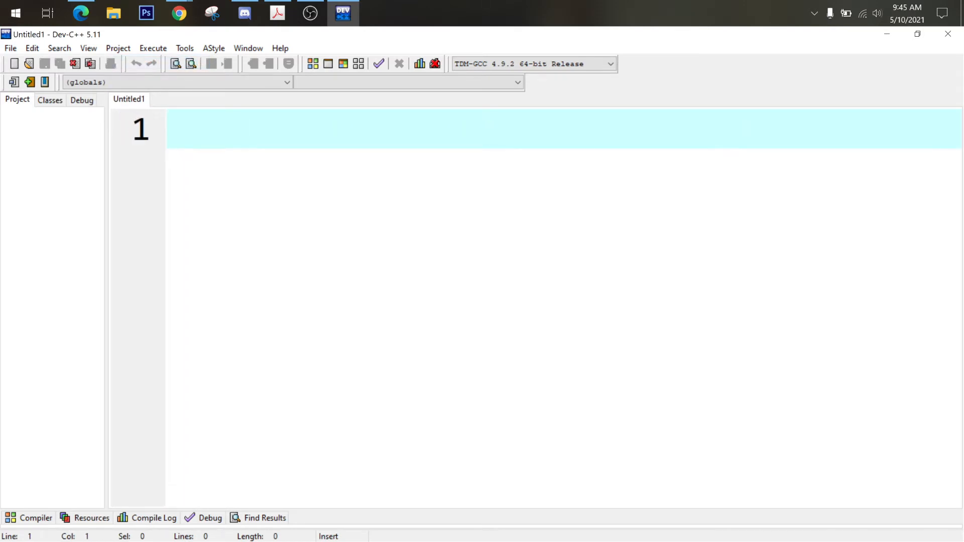
scroll(554, 307, "down", 1)
Write the header lines "#include <iostream>" and "using namespace std;", followed by a blank line.
type("#")
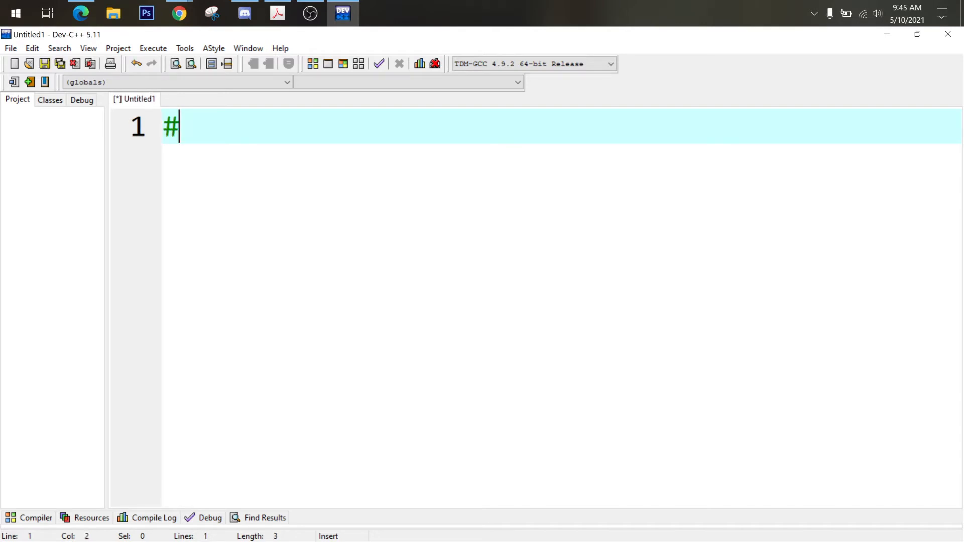
type("include ")
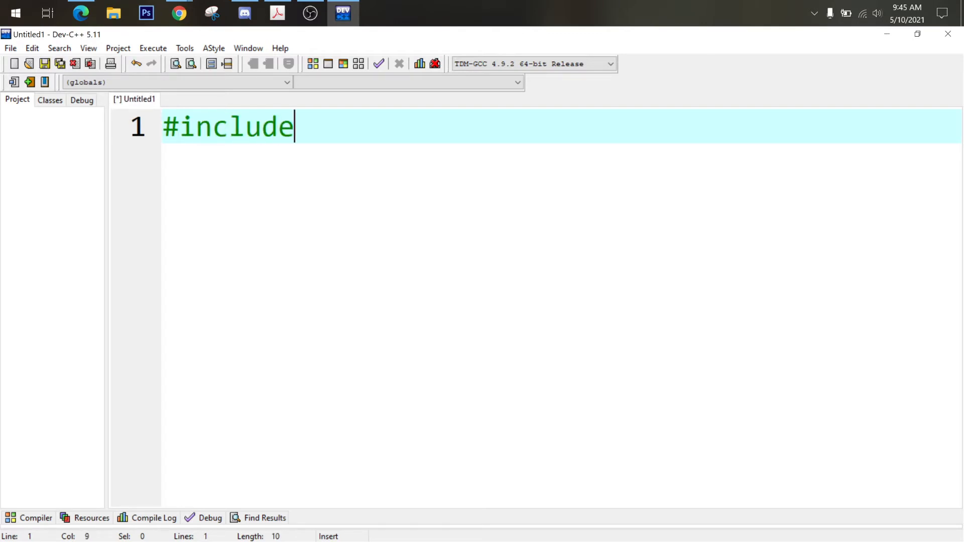
type("<iostr")
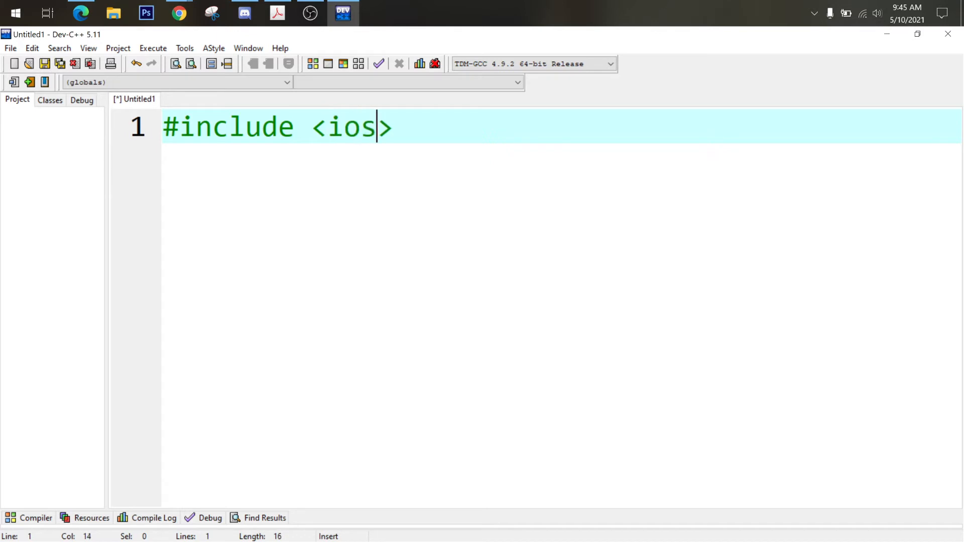
type("eam")
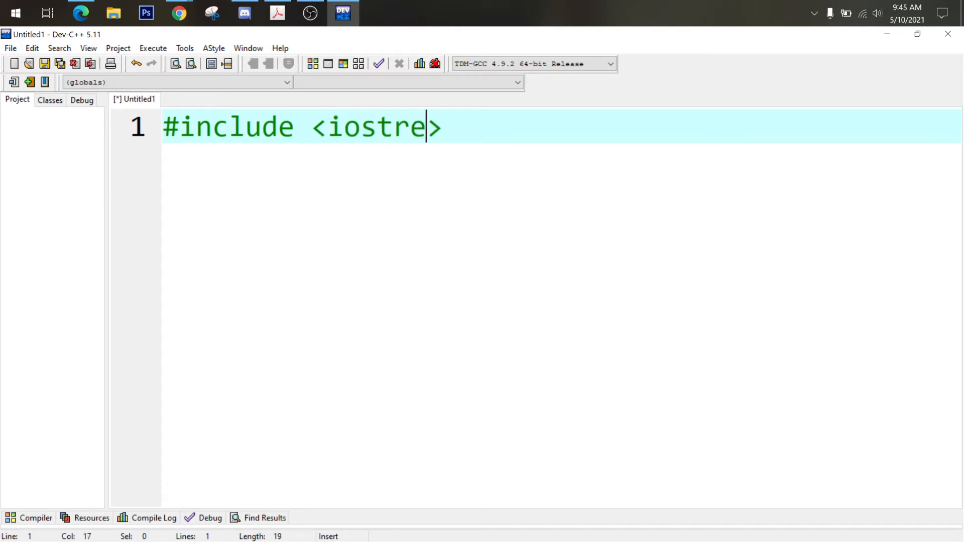
type(">")
key("Return")
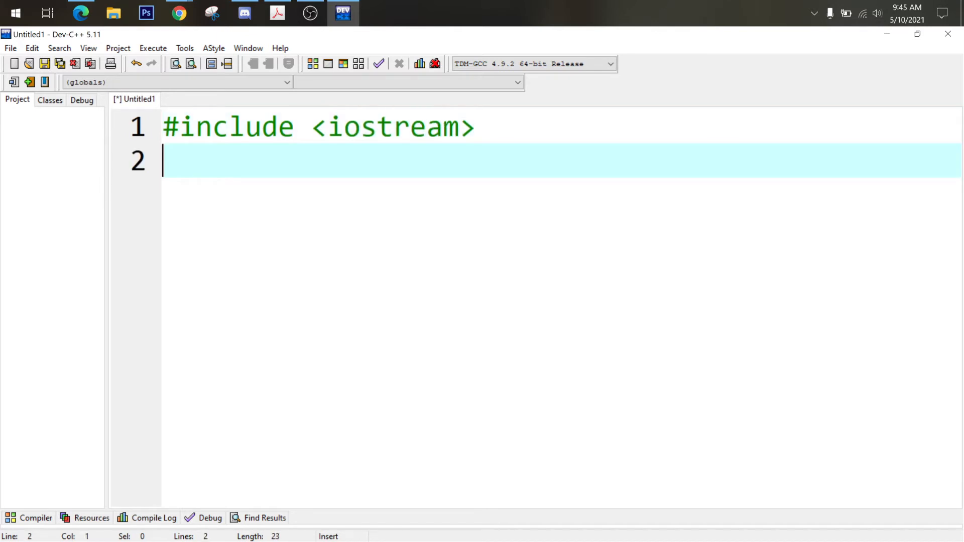
type("using namespac")
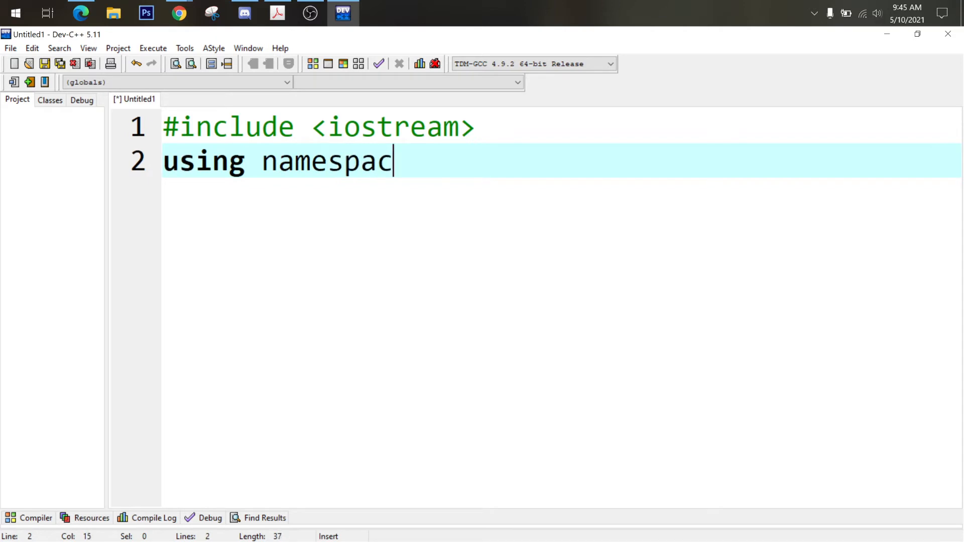
type("e std;")
key("Return")
key("Return")
Add an "int main() {" function below the header with two blank lines and "return 0;" in its body.
type("int")
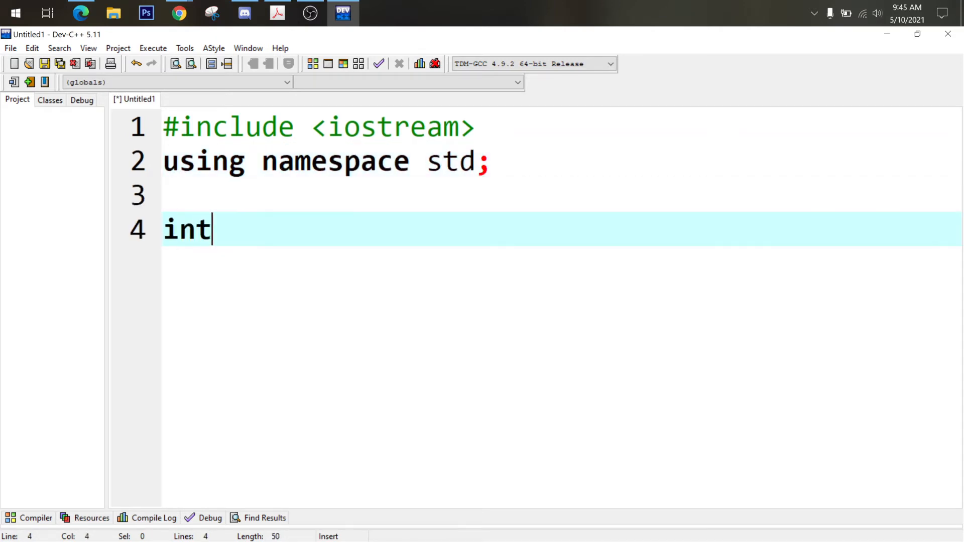
type(" main() {")
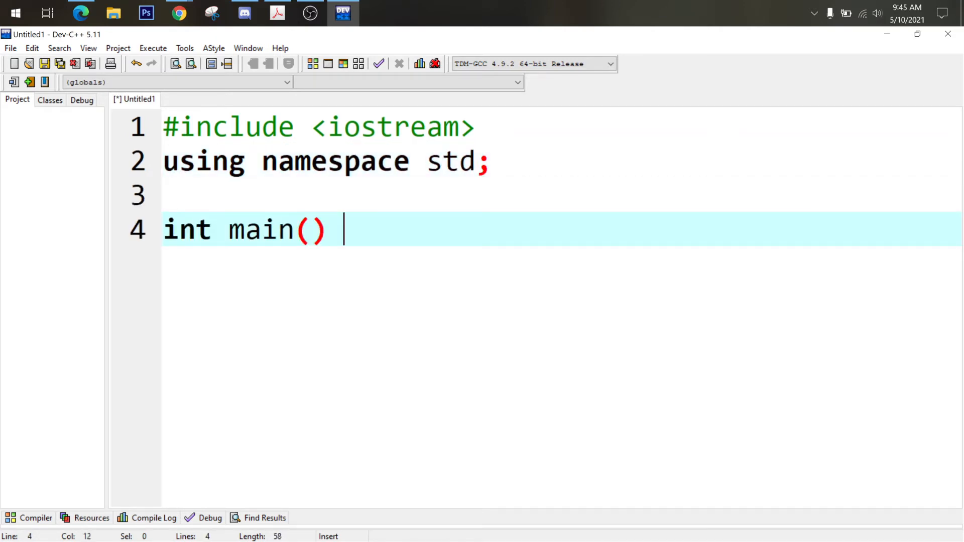
key("Return")
key("Return")
key("Return")
type("return")
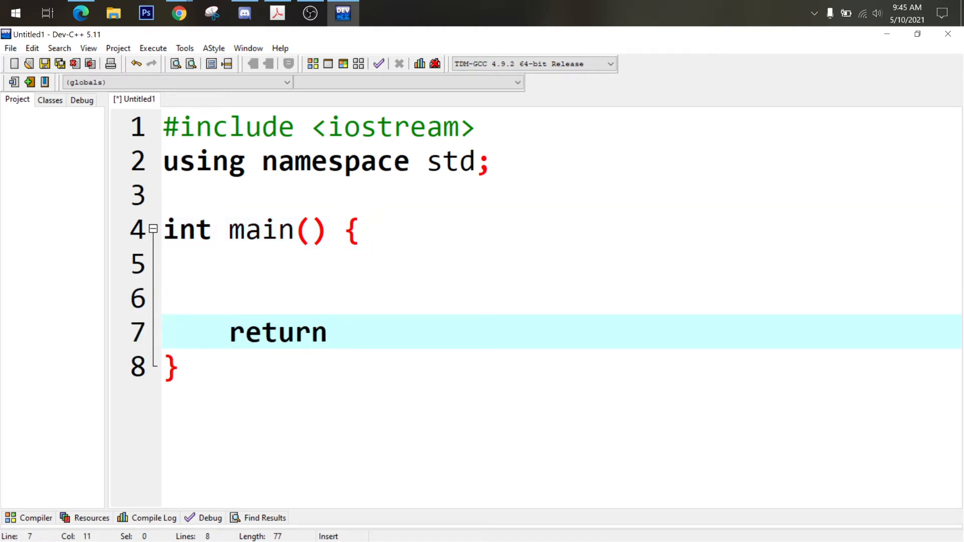
type(" 0;")
Insert the statement cout<<"Hello World!"; on the first line inside main.
key("Up")
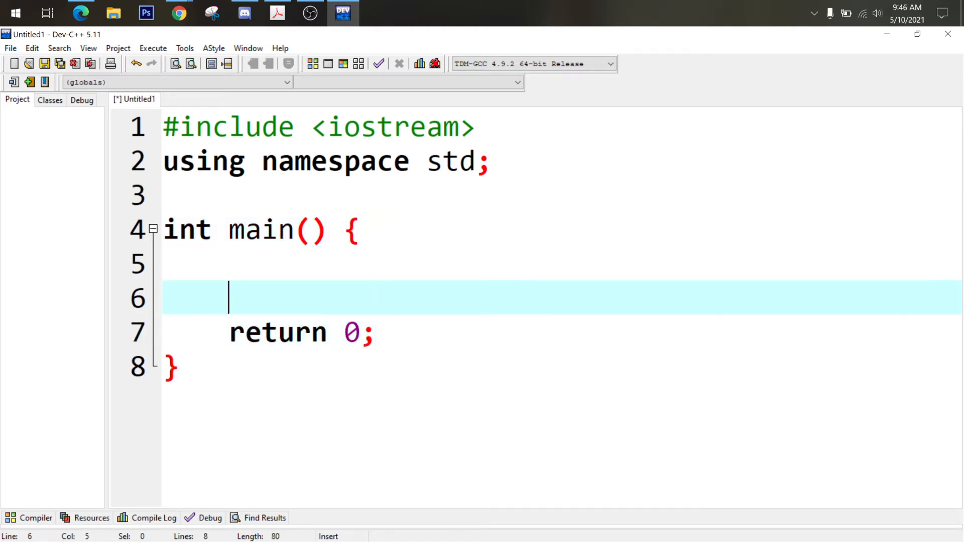
key("Up")
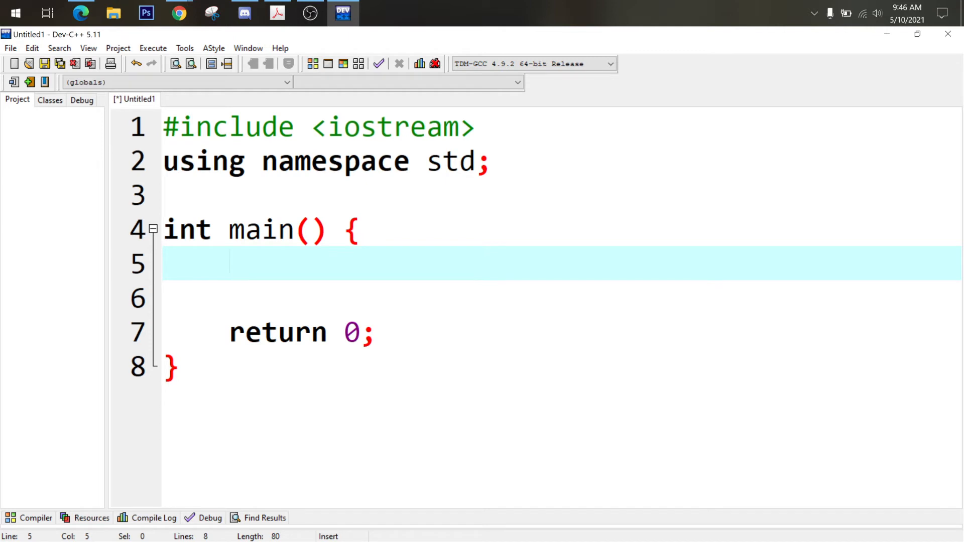
type("cout<<")
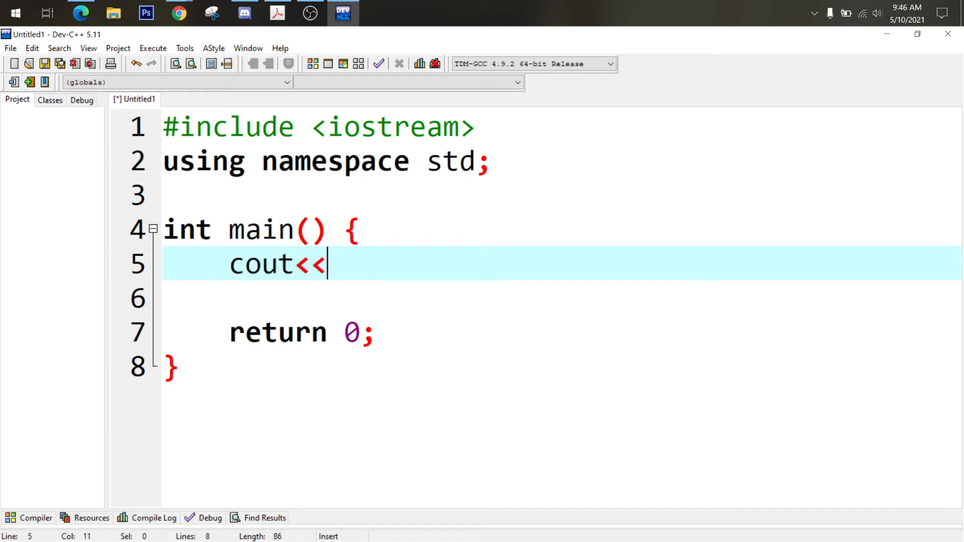
type("\"Hello")
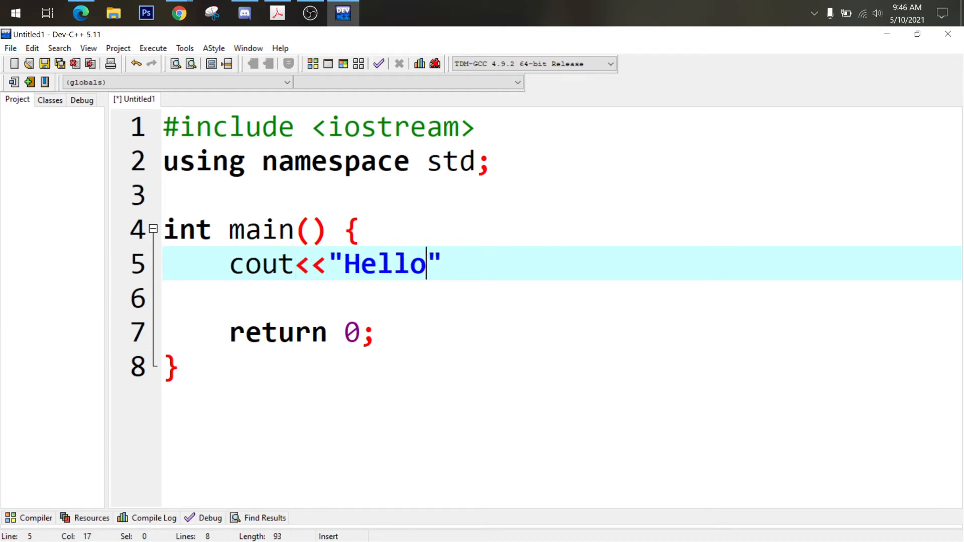
type(" World")
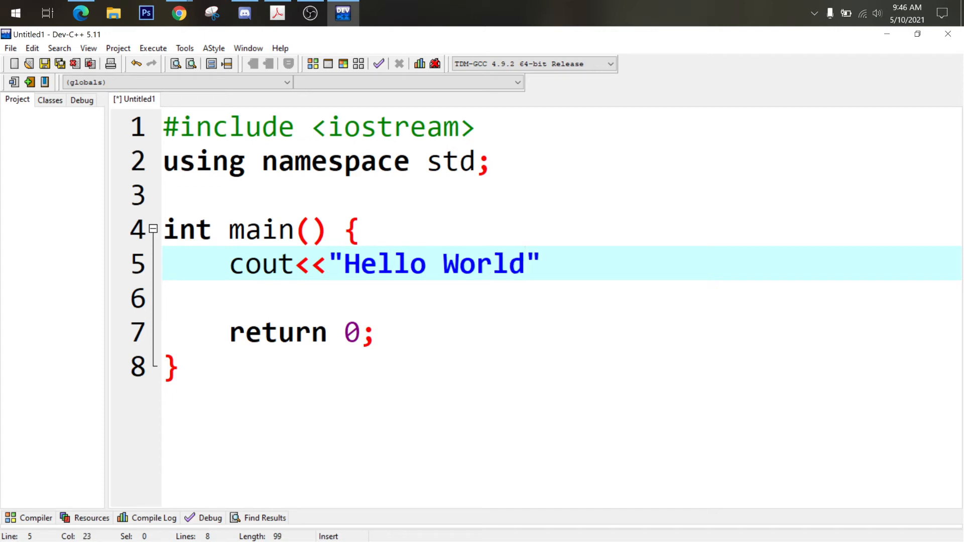
type("!\";")
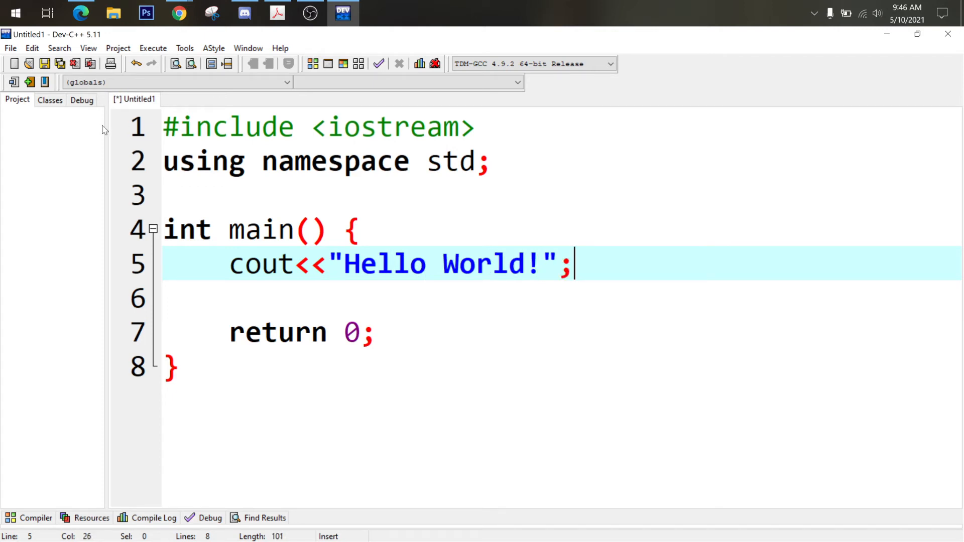
left_click(153, 48)
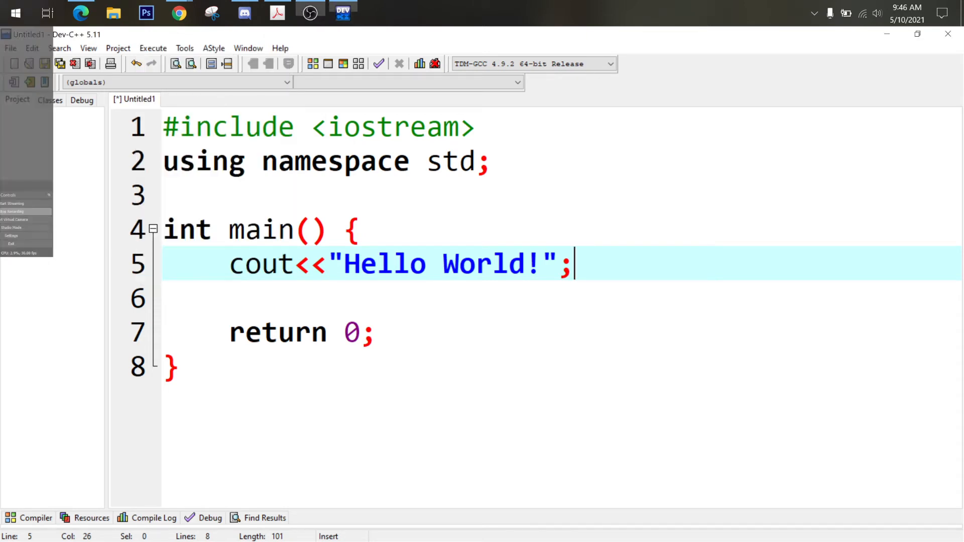
left_click(303, 8)
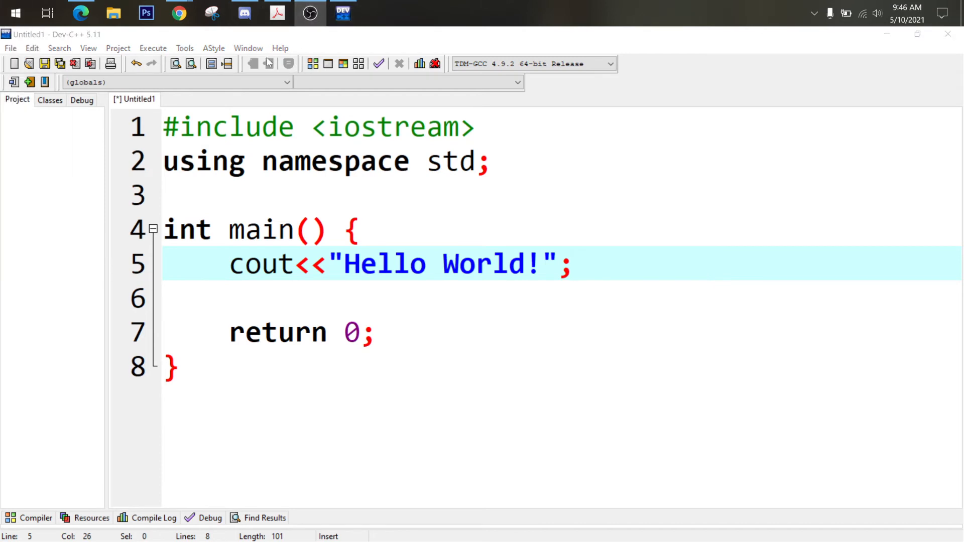
left_click(159, 50)
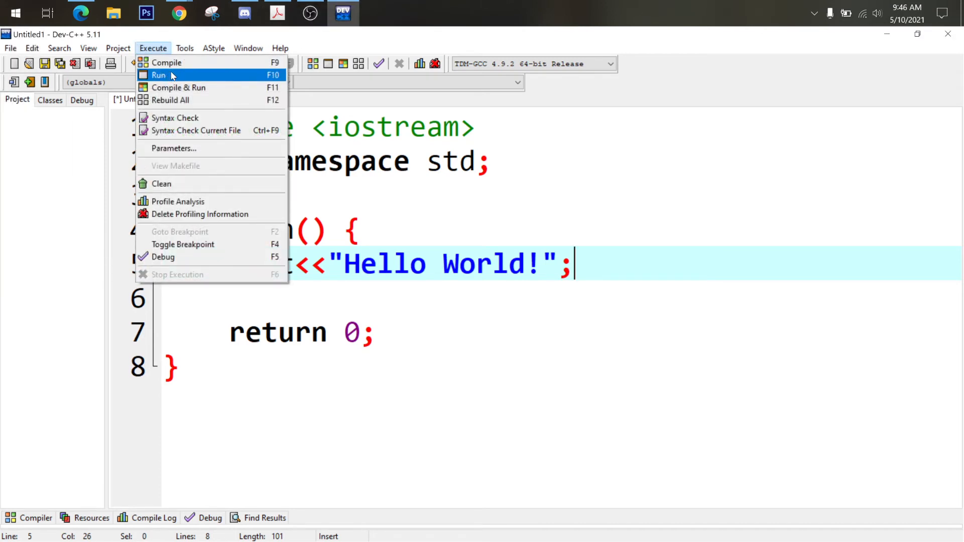
left_click(510, 230)
left_click(230, 297)
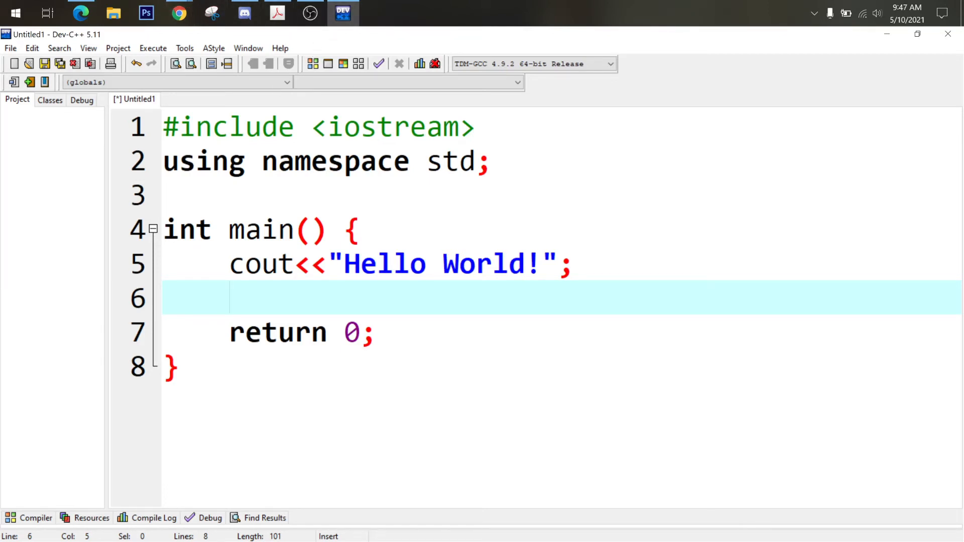
Compile and run the program, saving the source file as "hello world" on the Desktop, and close the output console.
key("F11")
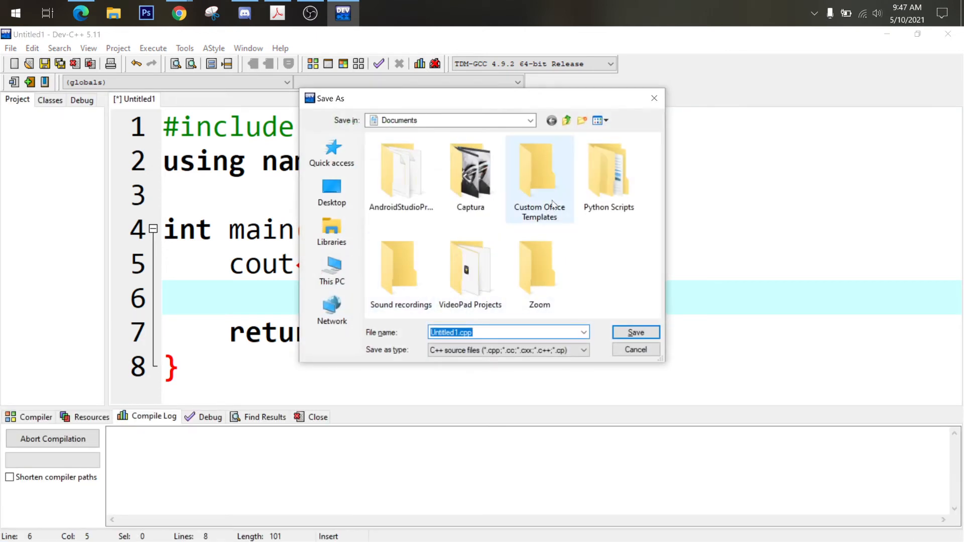
left_click(332, 194)
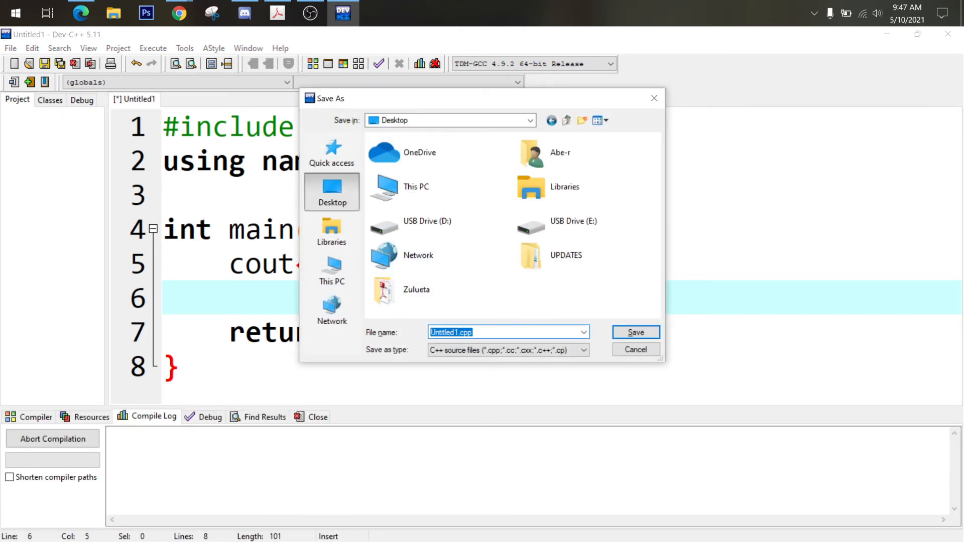
type("hello world")
left_click(630, 331)
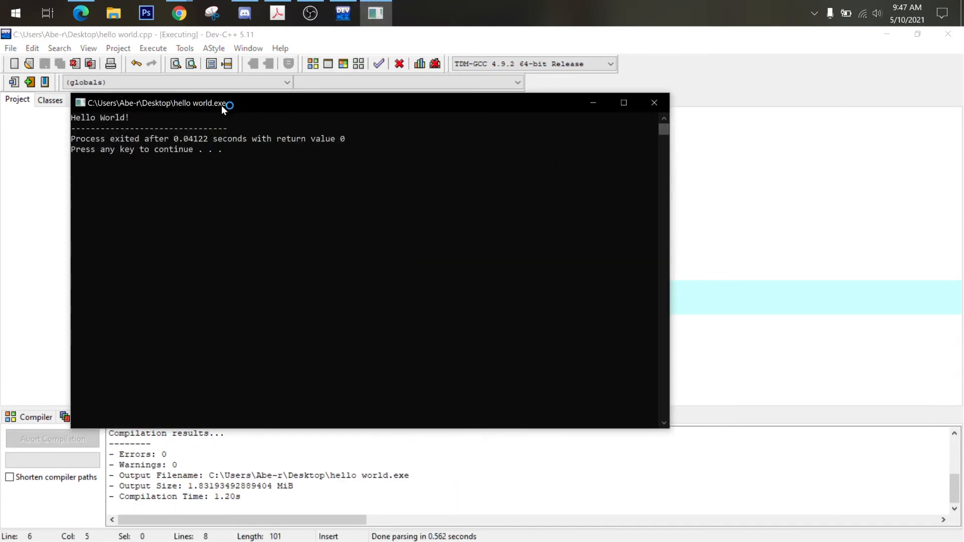
left_click_drag(222, 105, 499, 177)
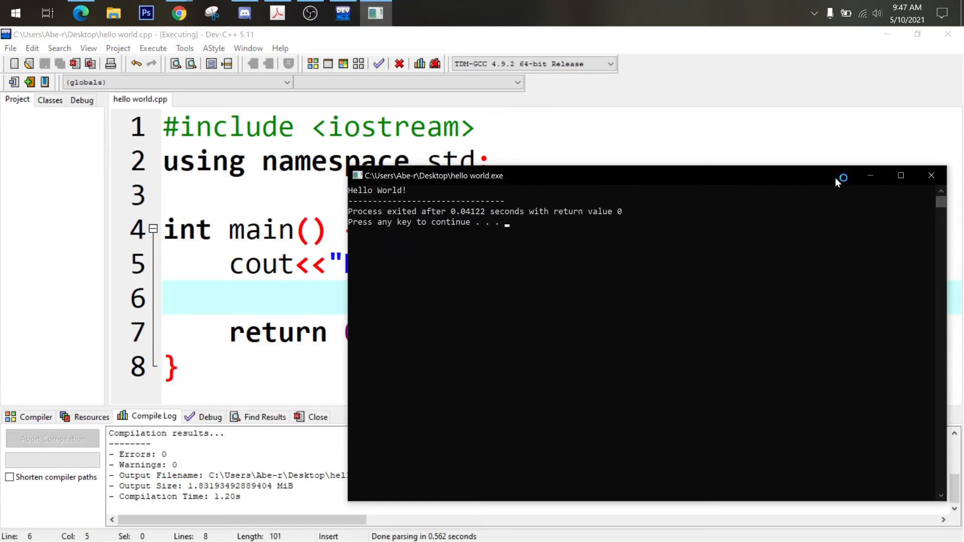
left_click(932, 177)
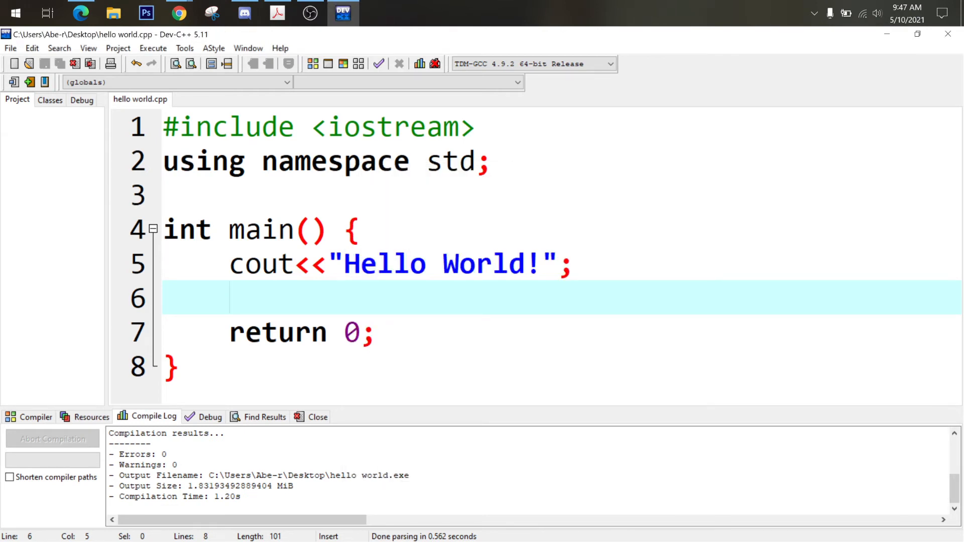
Replace "World" with "Everything" in the cout statement, run the program without recompiling it, and close the console.
double_click(474, 266)
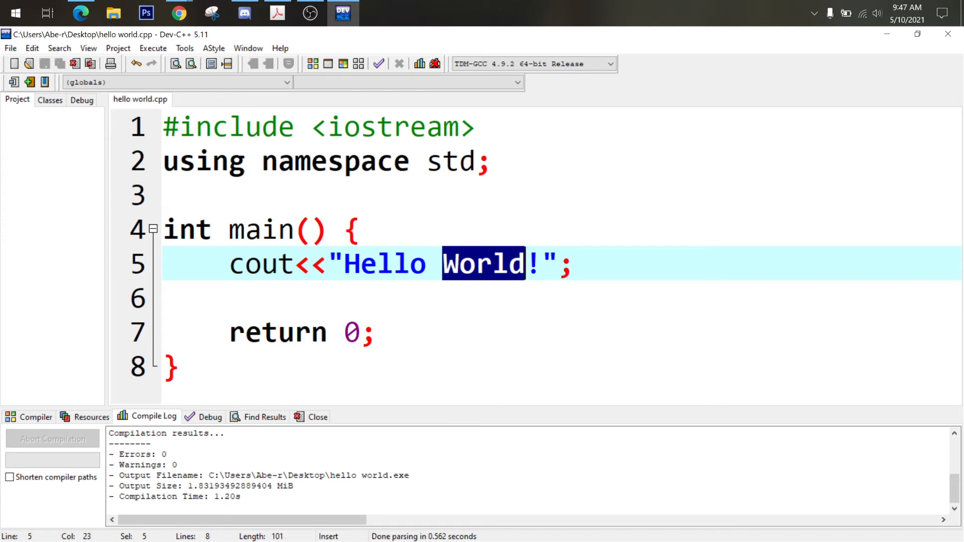
type("Everything")
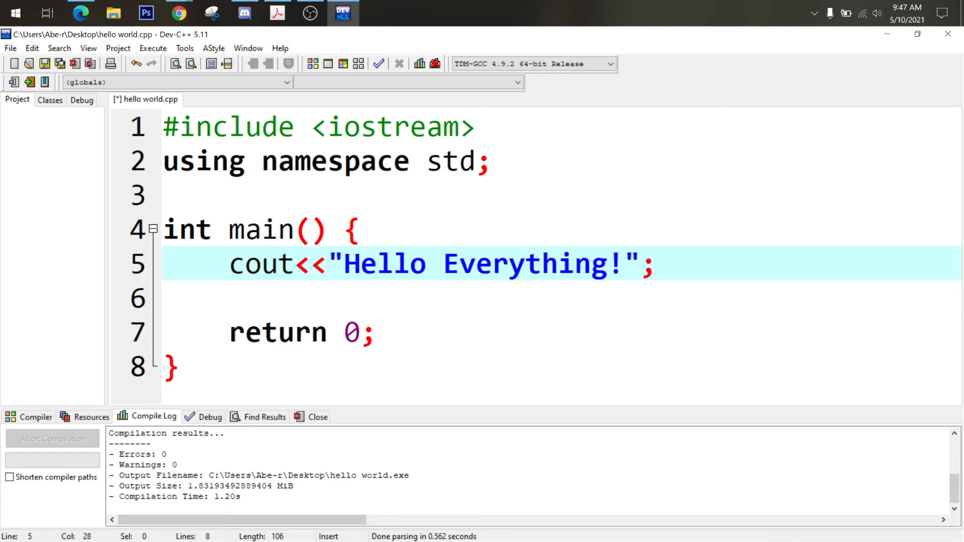
left_click(156, 48)
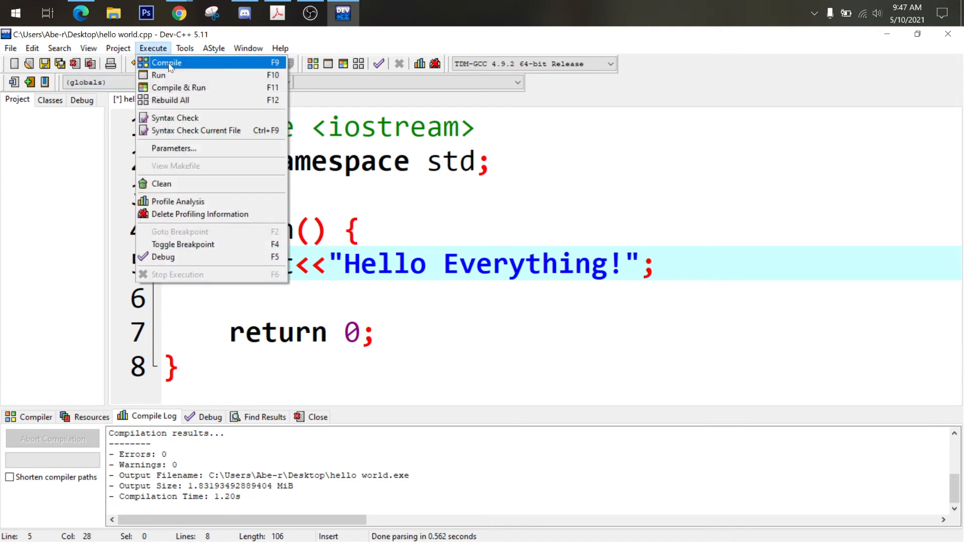
left_click(183, 80)
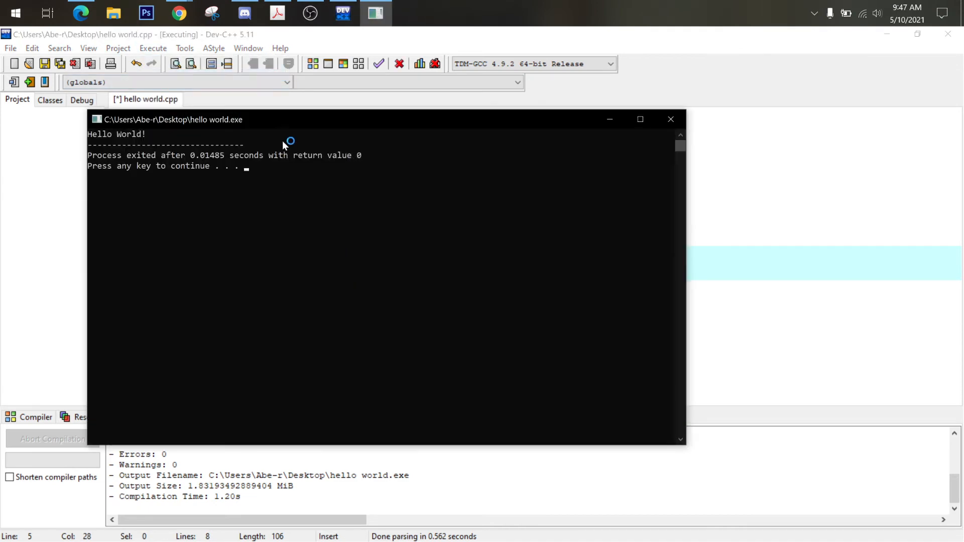
left_click_drag(296, 193, 368, 197)
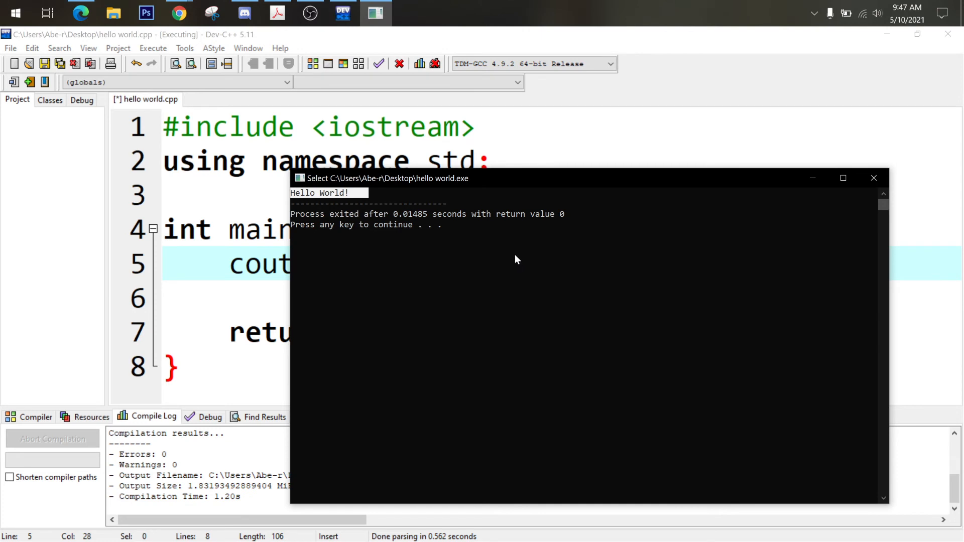
left_click(458, 202)
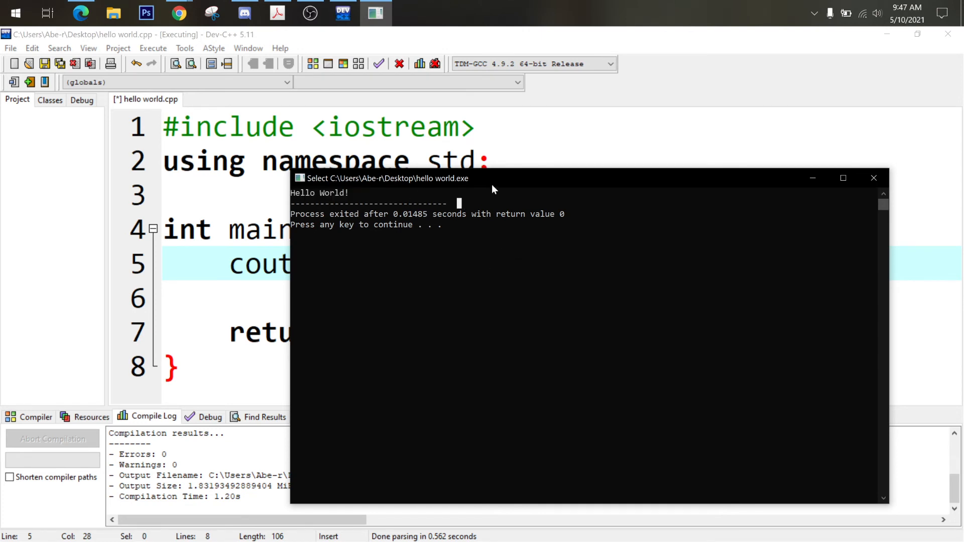
left_click(874, 179)
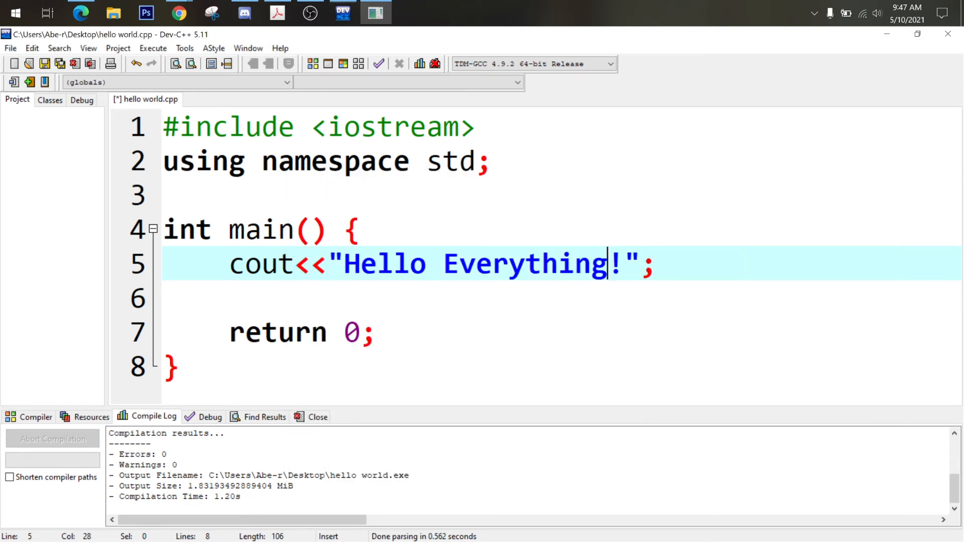
Compile the edited program and run it to check its console output.
left_click(152, 49)
left_click(161, 63)
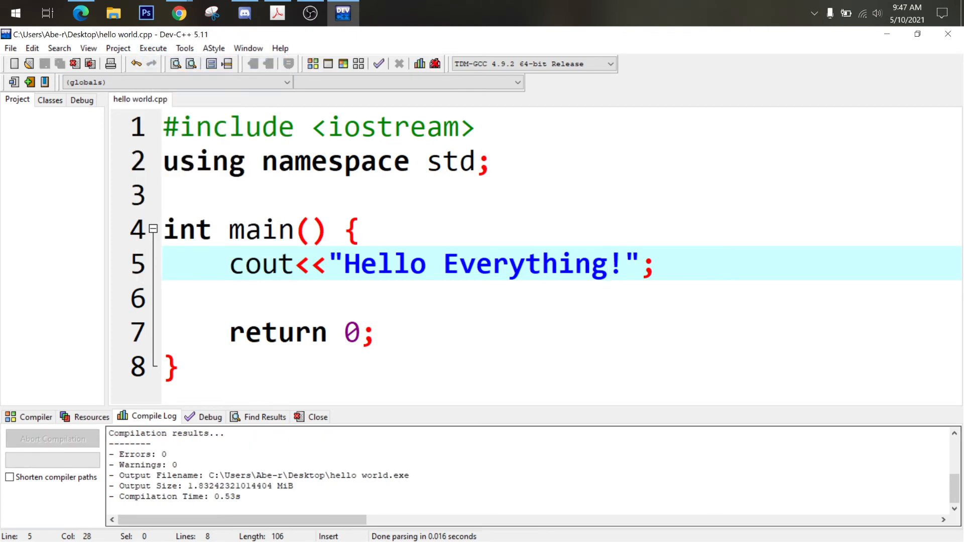
left_click_drag(109, 476, 409, 476)
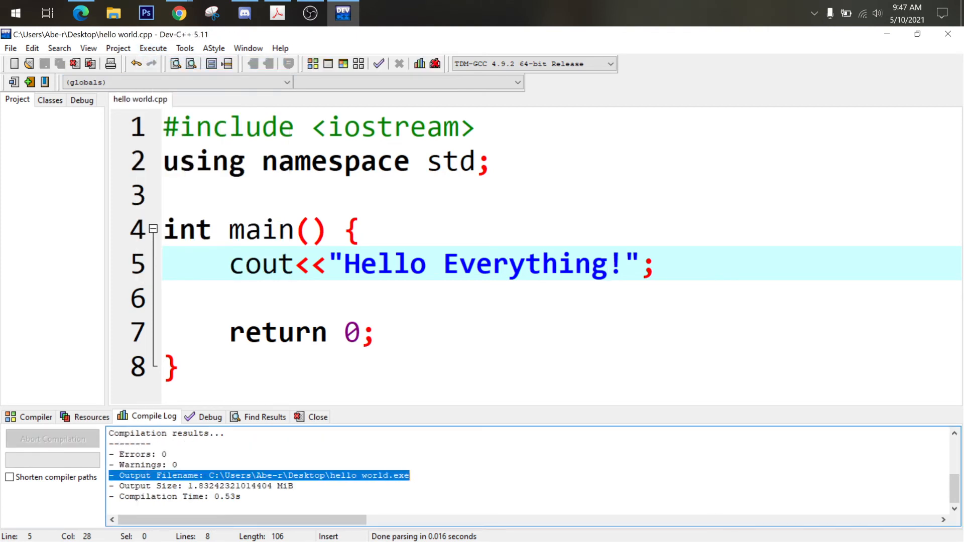
left_click(145, 50)
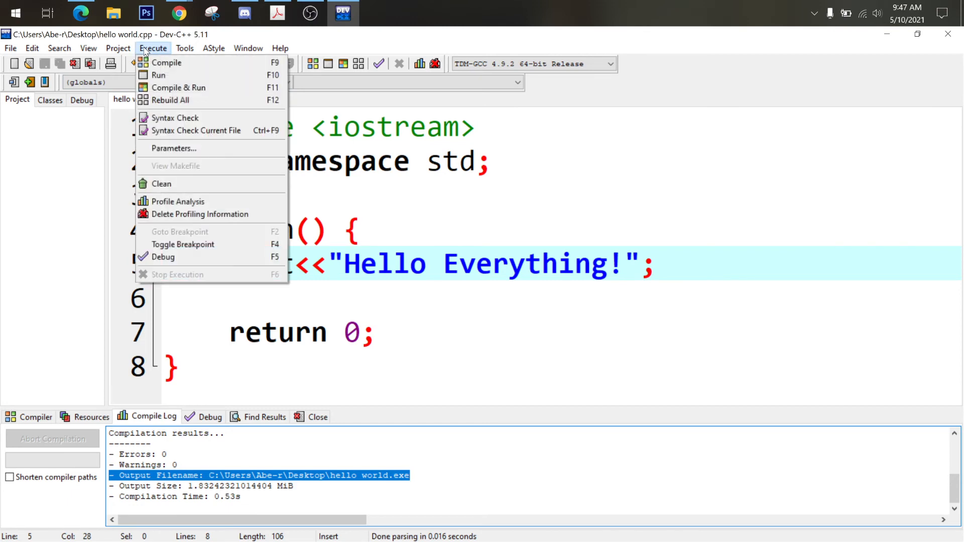
left_click(161, 77)
left_click_drag(134, 159, 460, 166)
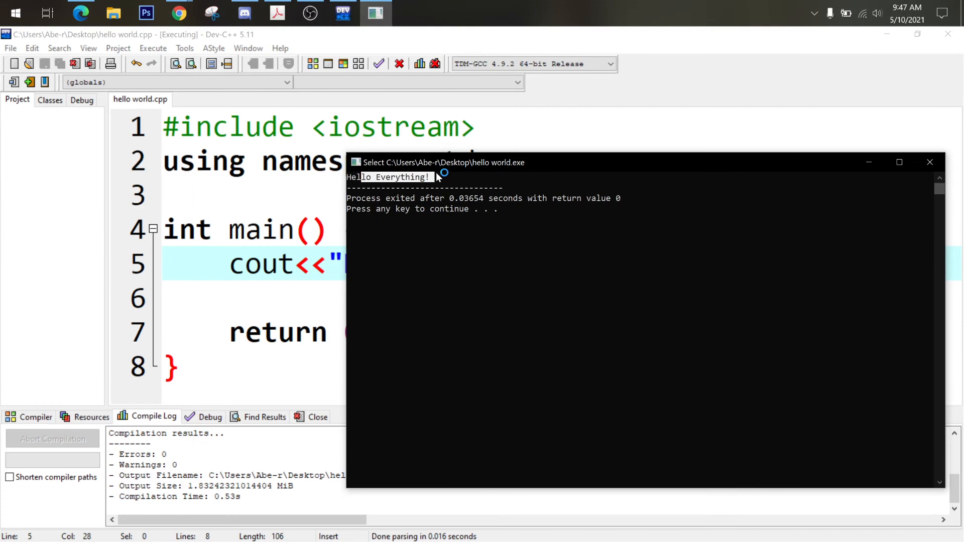
Set the screen text colour in the console's default settings to bright green (22, 198, 12).
left_click(354, 162)
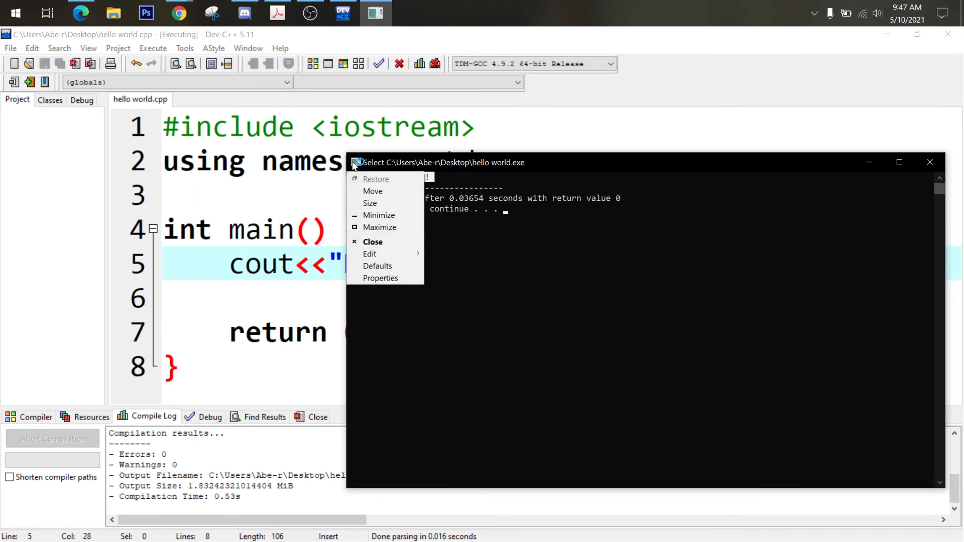
left_click(553, 200)
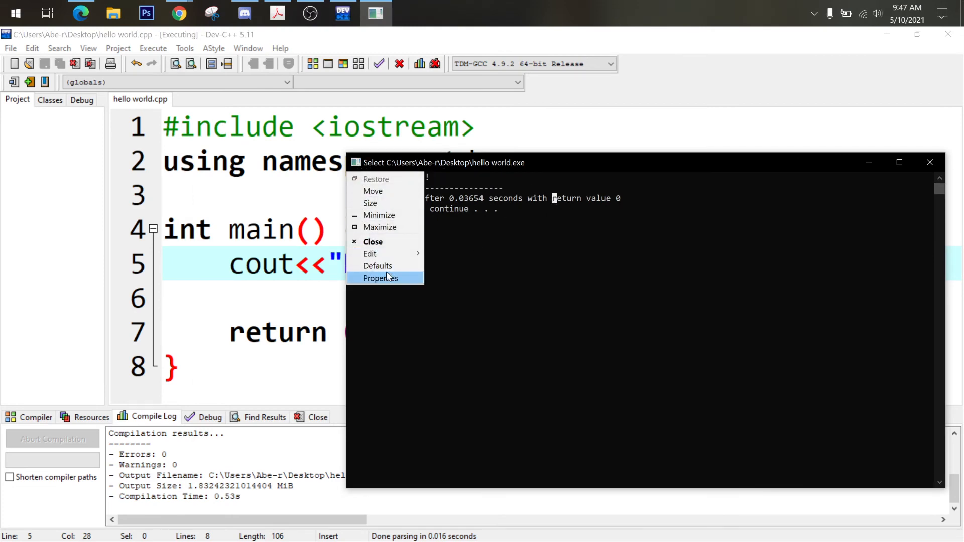
left_click(384, 278)
left_click(405, 194)
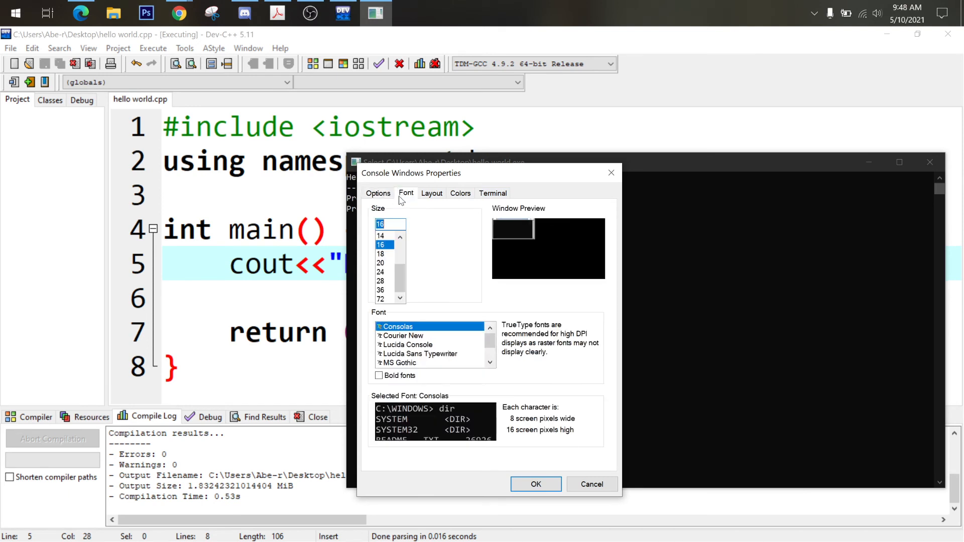
left_click(431, 196)
left_click(461, 193)
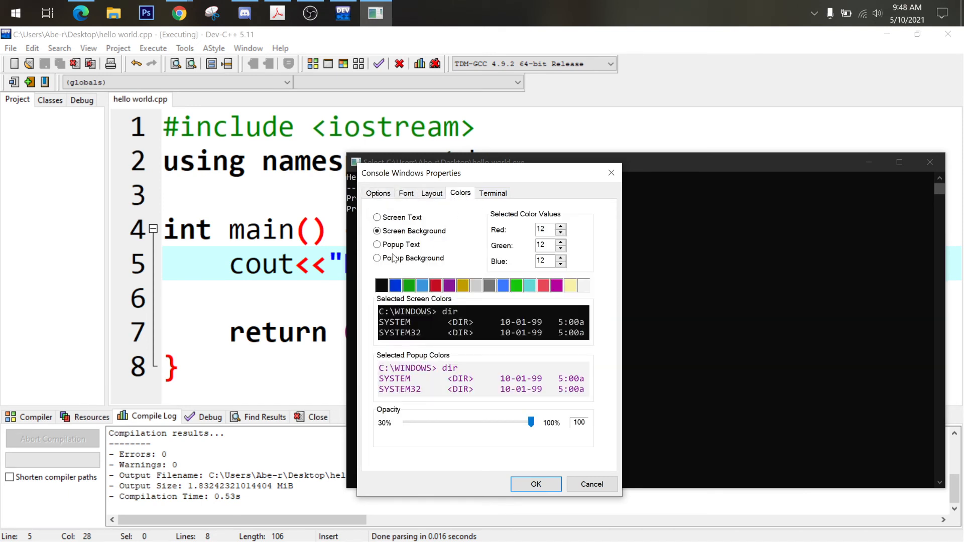
left_click(378, 218)
left_click(514, 286)
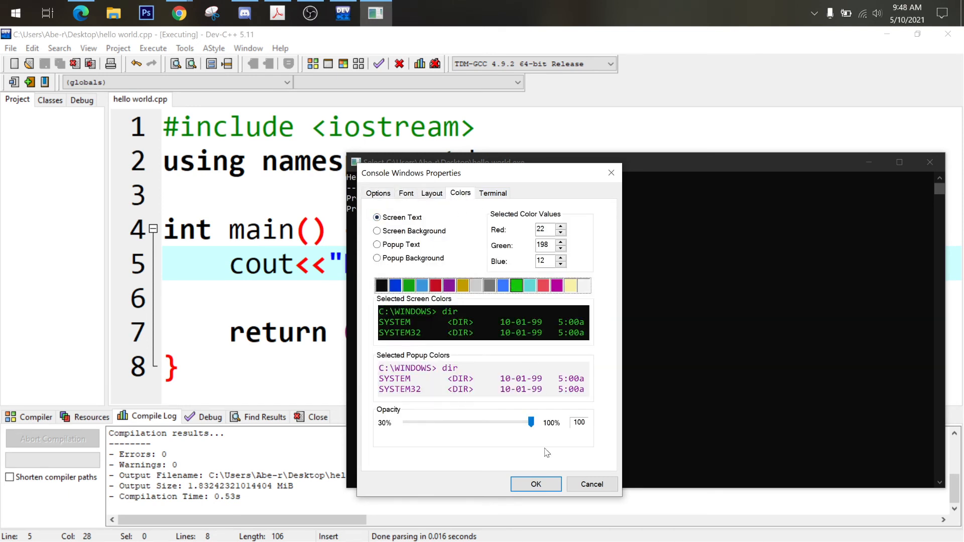
left_click(535, 484)
Set the font size to 24 in the output console's own properties and close the console.
left_click(361, 168)
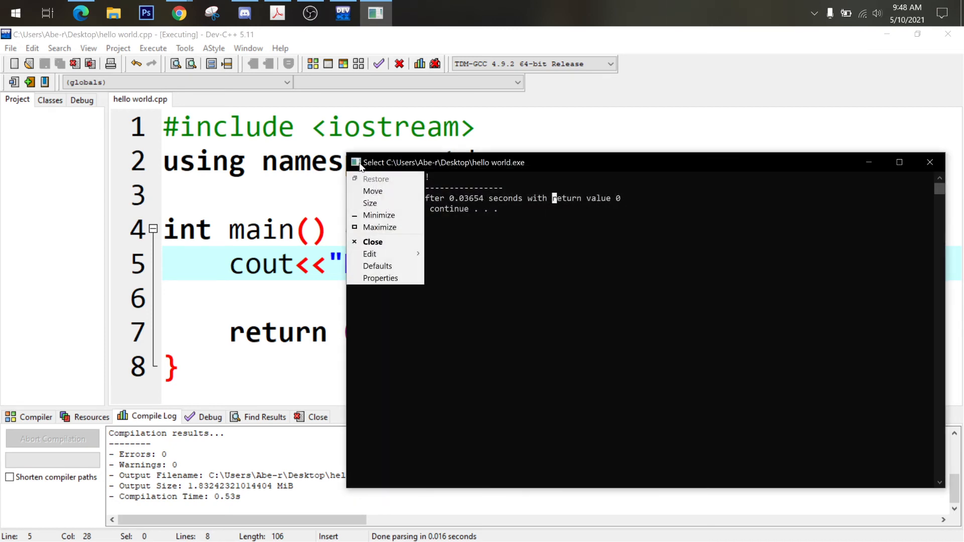
left_click(389, 278)
left_click(405, 193)
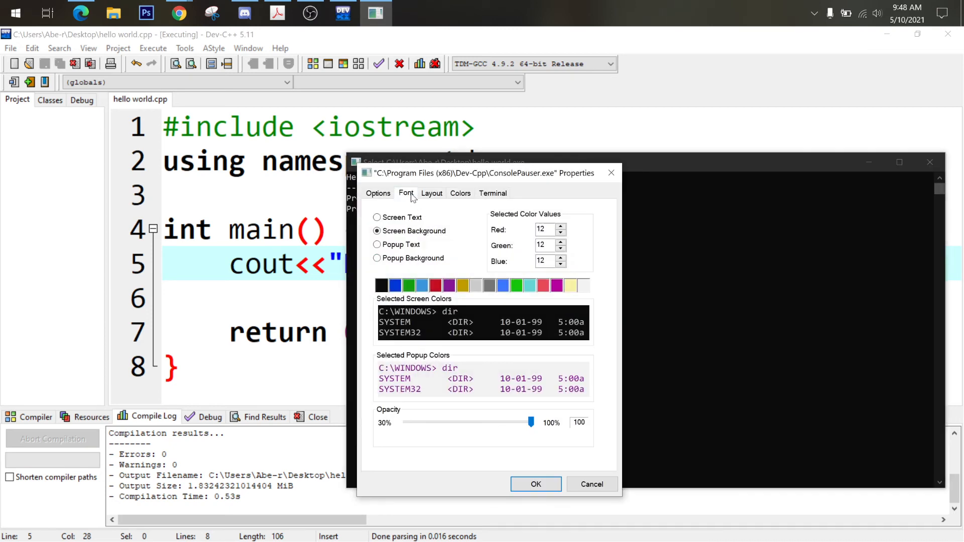
left_click(381, 272)
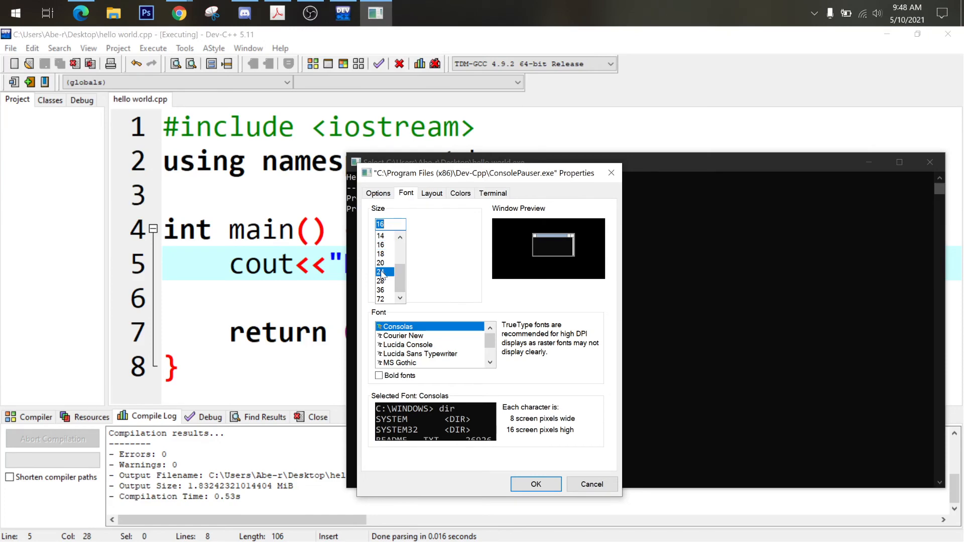
left_click(528, 485)
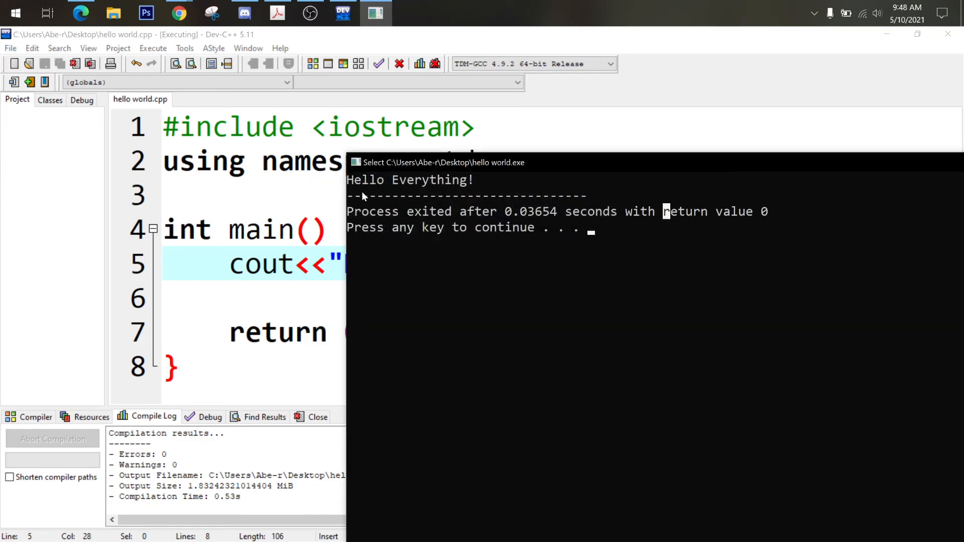
left_click(358, 164)
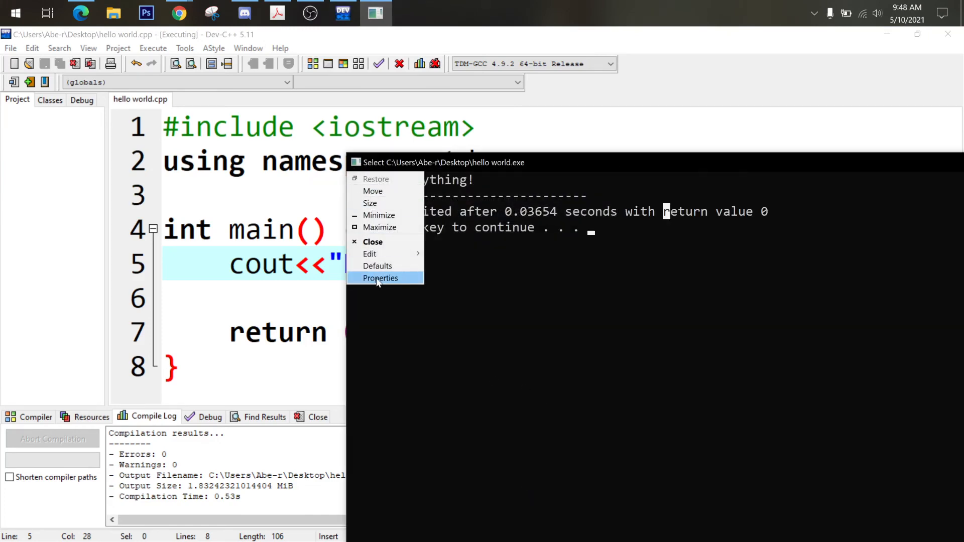
left_click(380, 241)
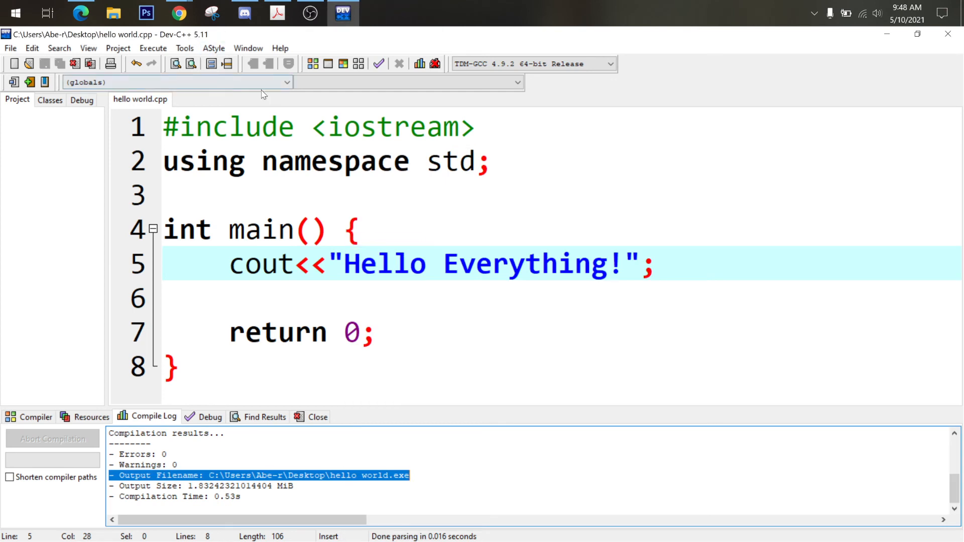
Compile and run the hello world program again to open its output console.
left_click_drag(281, 189, 279, 165)
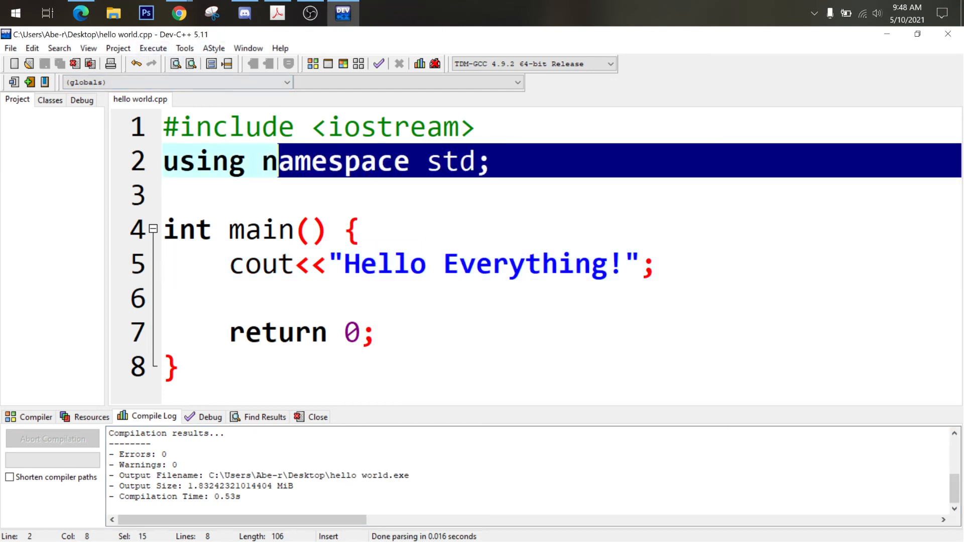
left_click(230, 297)
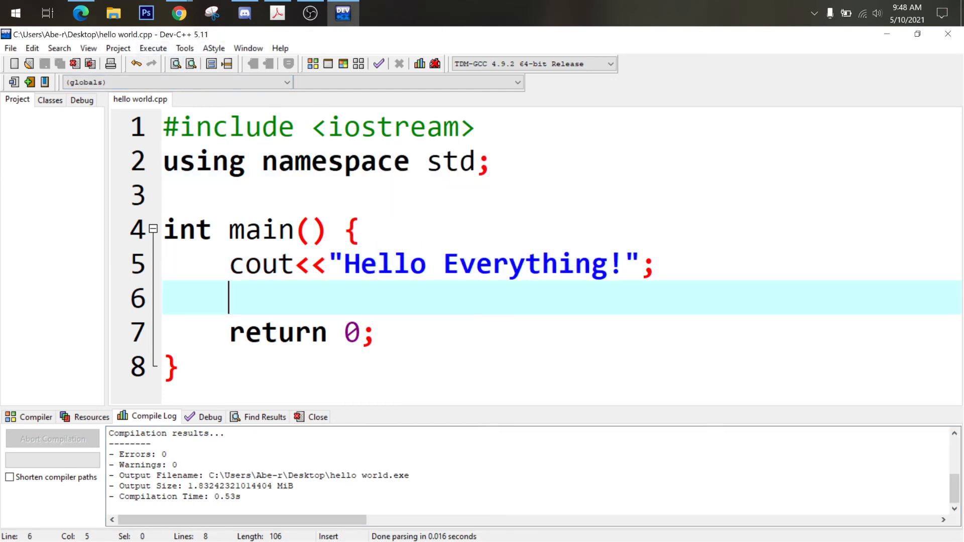
key("F11")
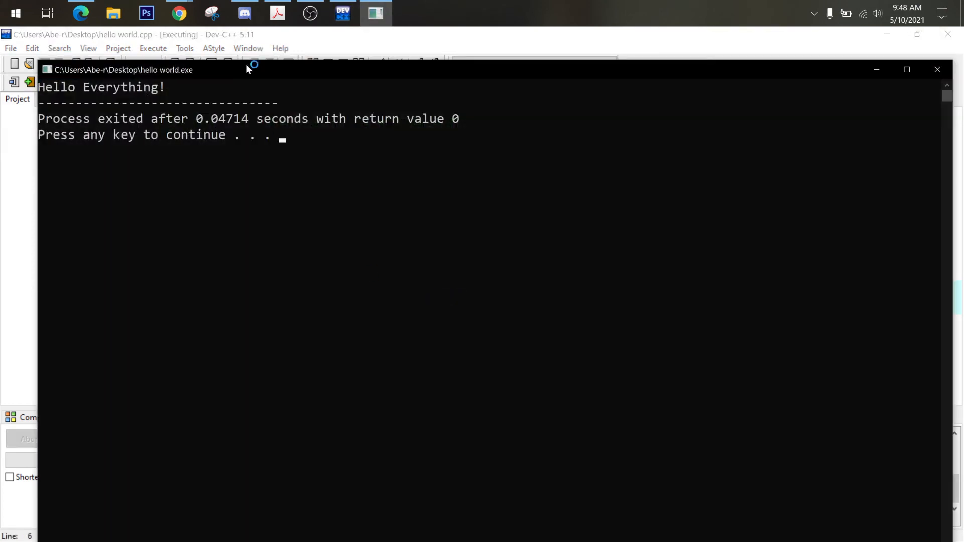
Set the screen text colour to bright green (22, 198, 12) in the output console's own properties.
right_click(181, 86)
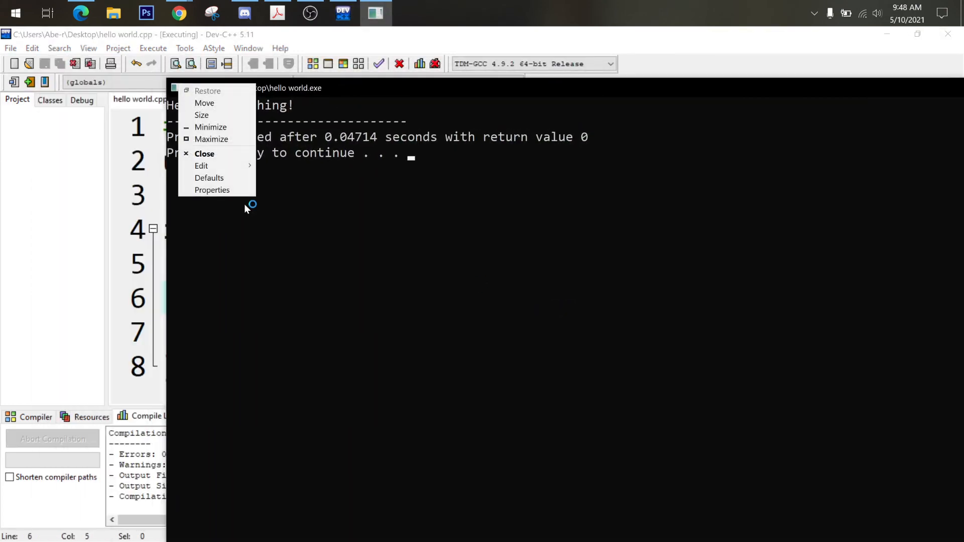
left_click(243, 190)
left_click(252, 119)
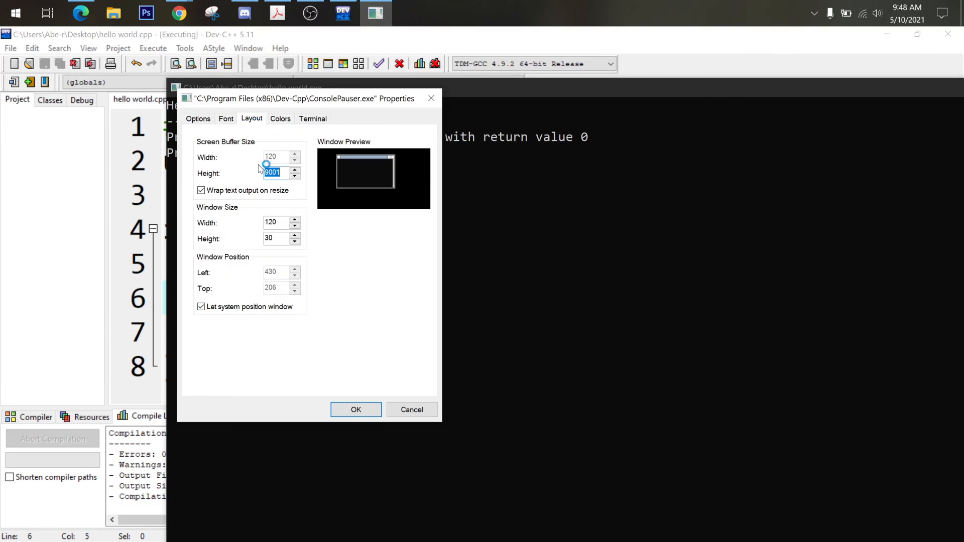
left_click(280, 118)
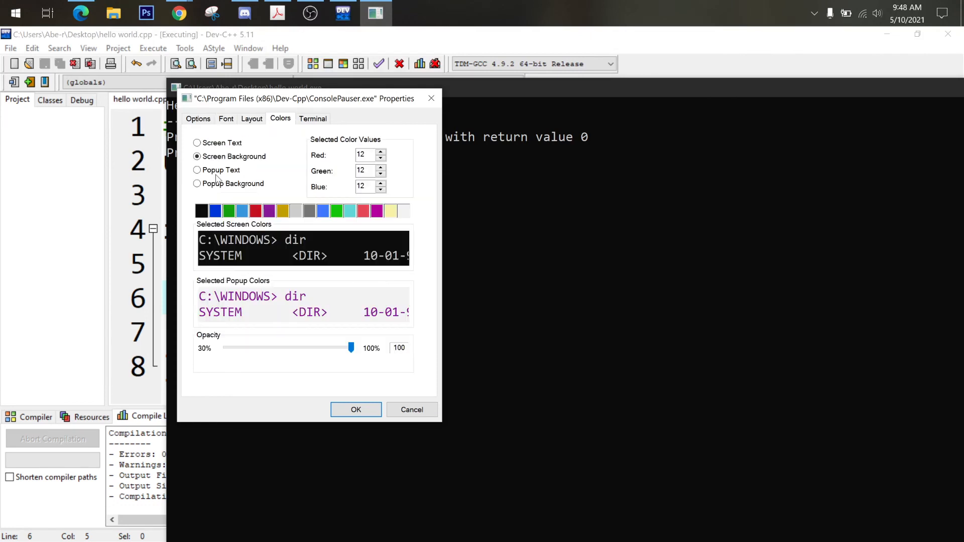
left_click(197, 144)
left_click(338, 213)
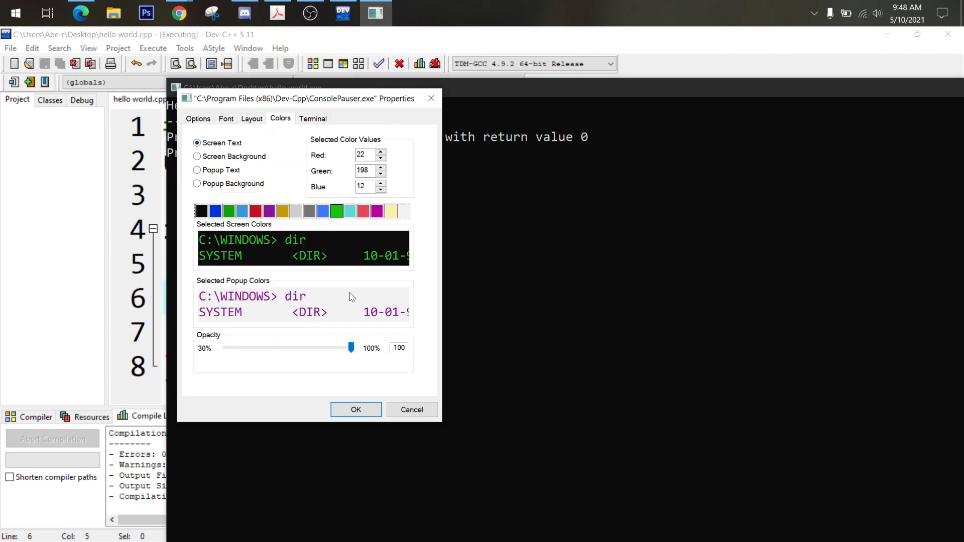
left_click(355, 409)
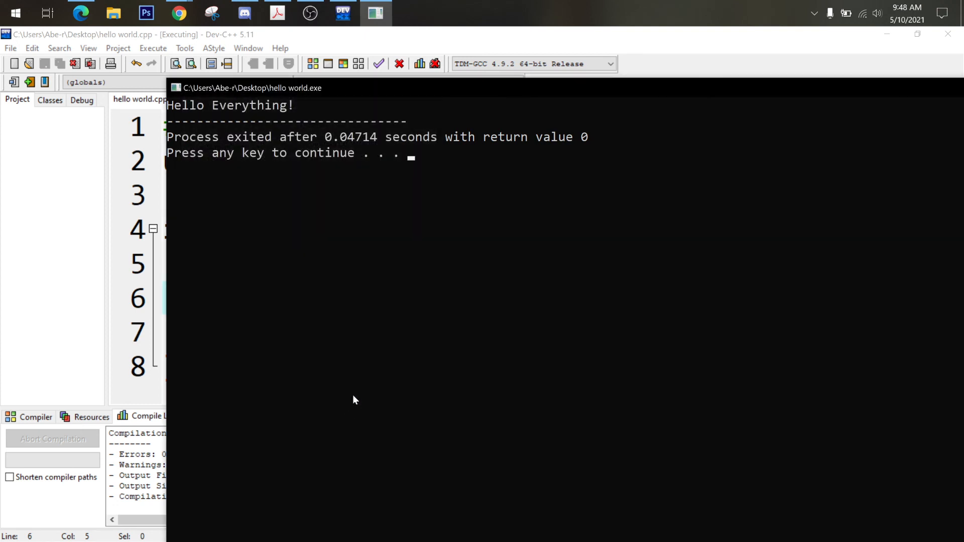
Check the screen text colour setting in the console's own properties and dismiss the dialog.
left_click_drag(535, 78, 507, 271)
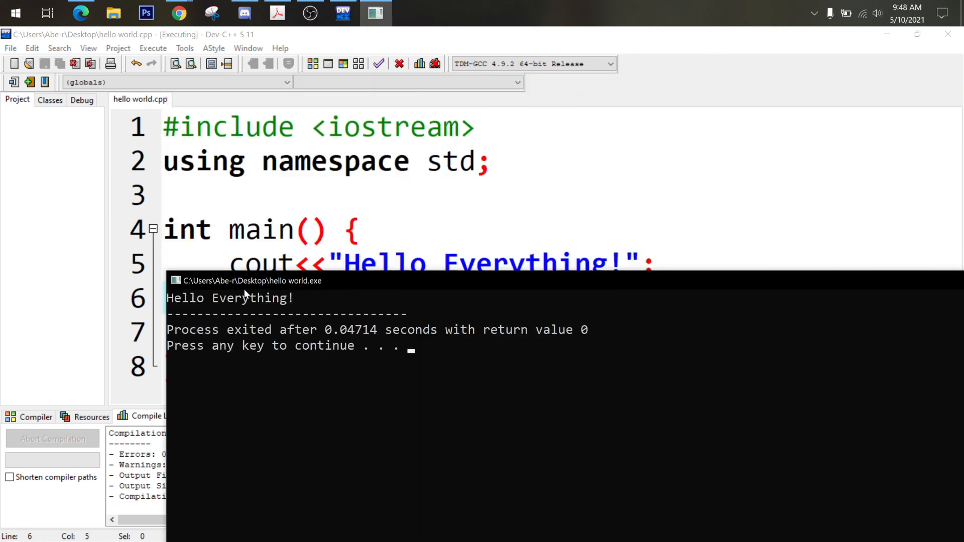
left_click(181, 284)
left_click(234, 387)
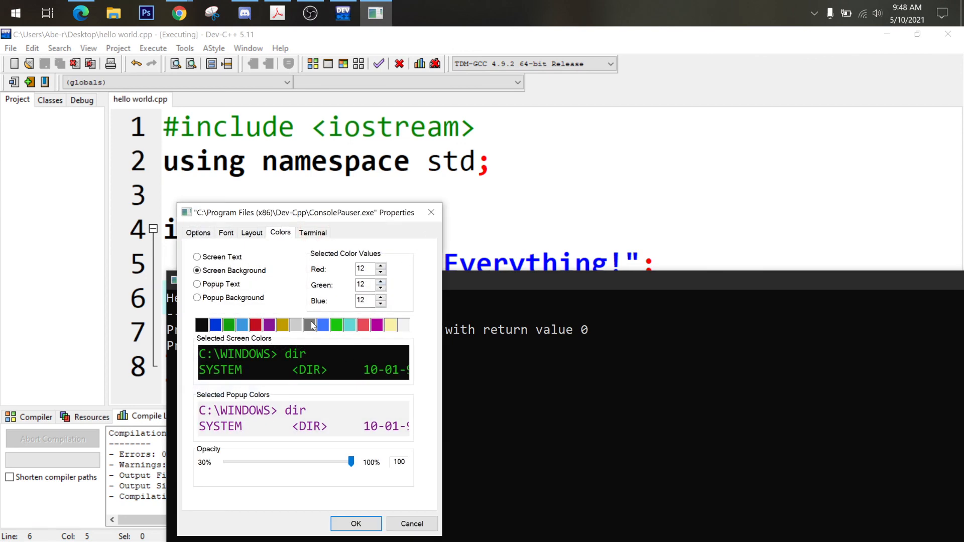
left_click(215, 258)
left_click(431, 212)
Bring the output console back to the front, close it and return to the code.
left_click_drag(567, 300, 440, 300)
left_click_drag(524, 263, 427, 262)
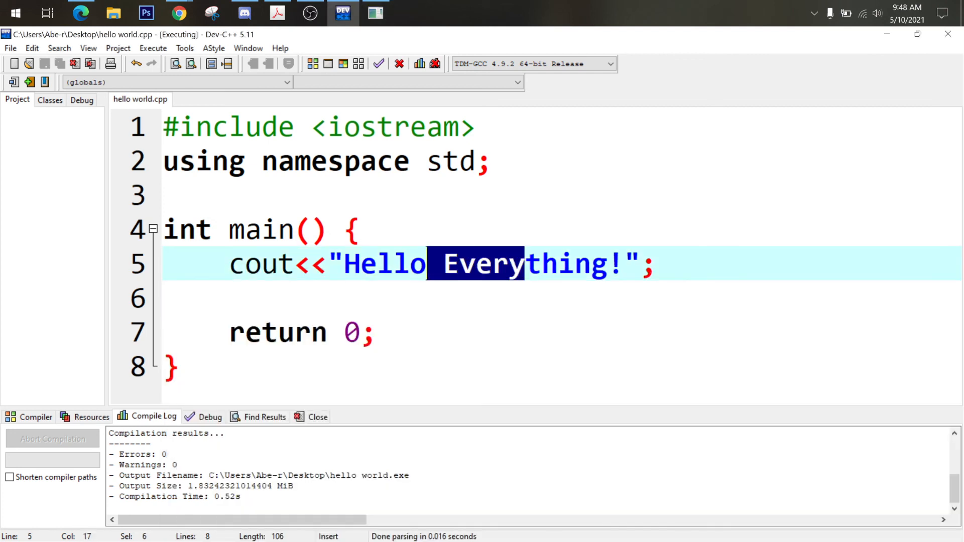
left_click(372, 6)
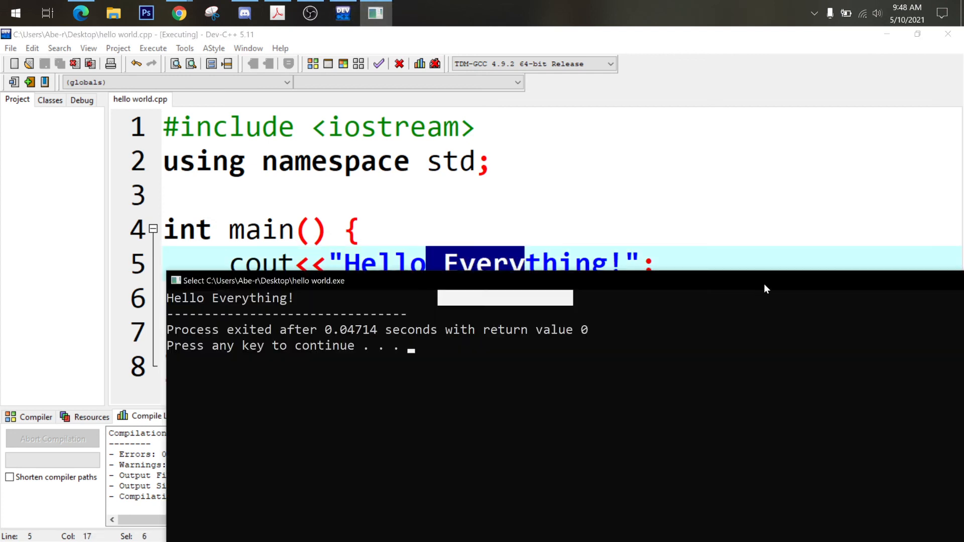
left_click_drag(764, 285, 527, 262)
left_click(836, 266)
left_click(525, 264)
left_click(361, 229)
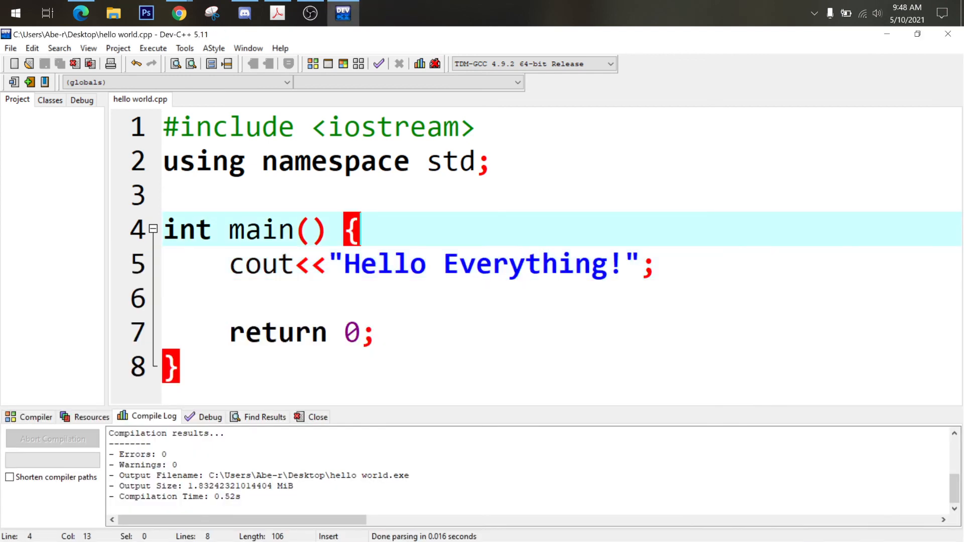
Compile and run the program once more to check the console's text colour, and close the console.
key("F11")
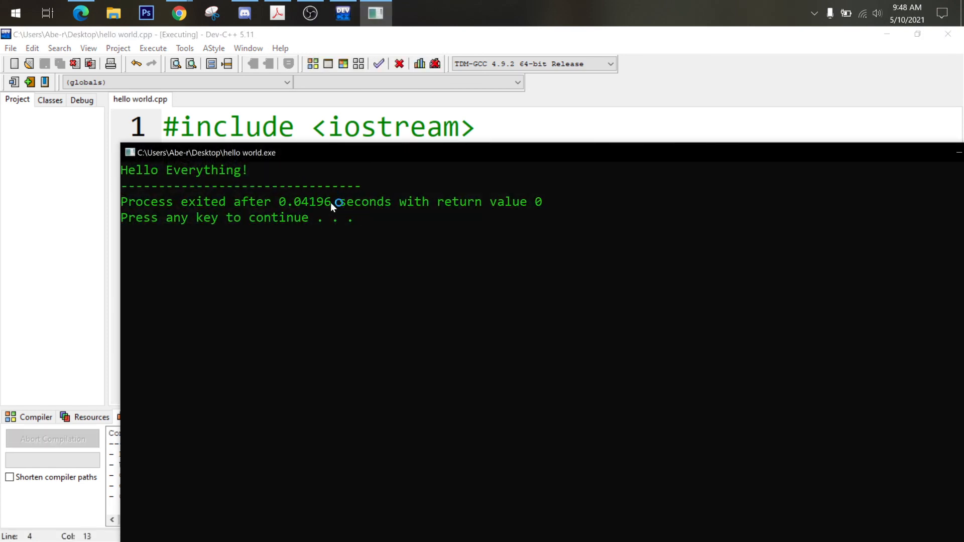
left_click_drag(323, 153, 300, 189)
left_click_drag(552, 184, 477, 169)
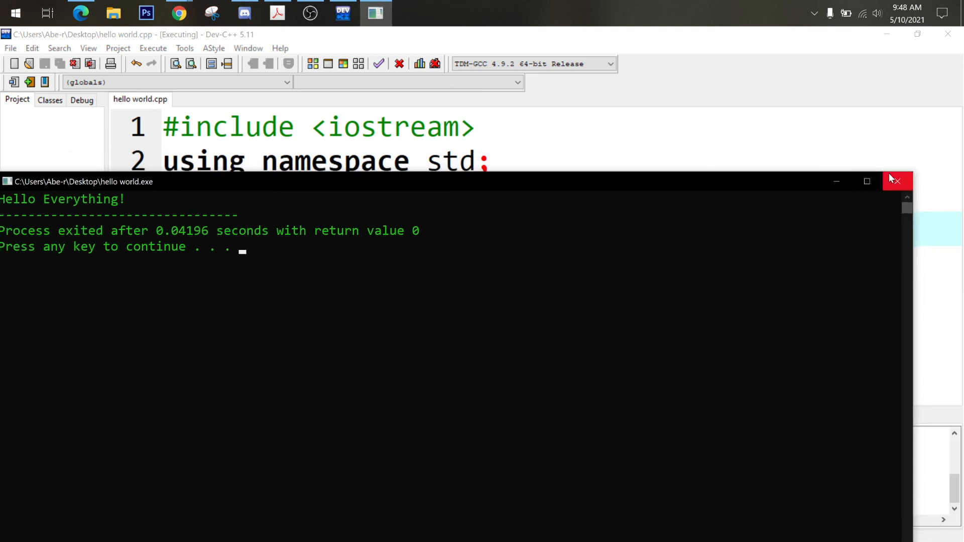
key("Return")
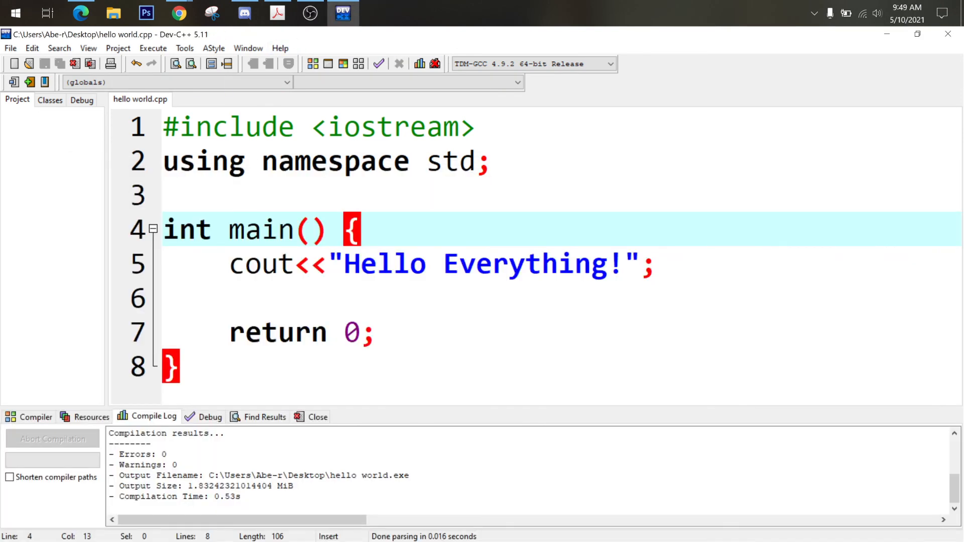
left_click(312, 126)
left_click(309, 21)
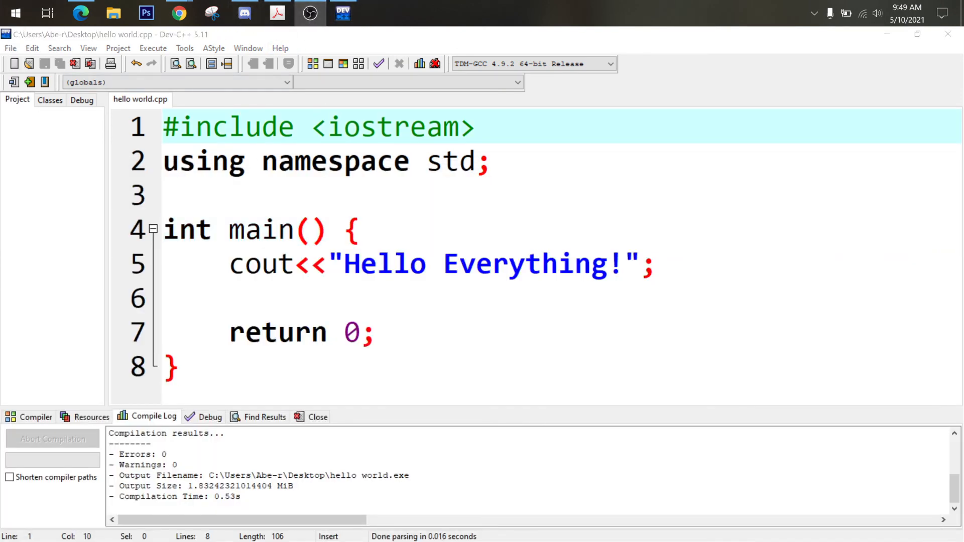